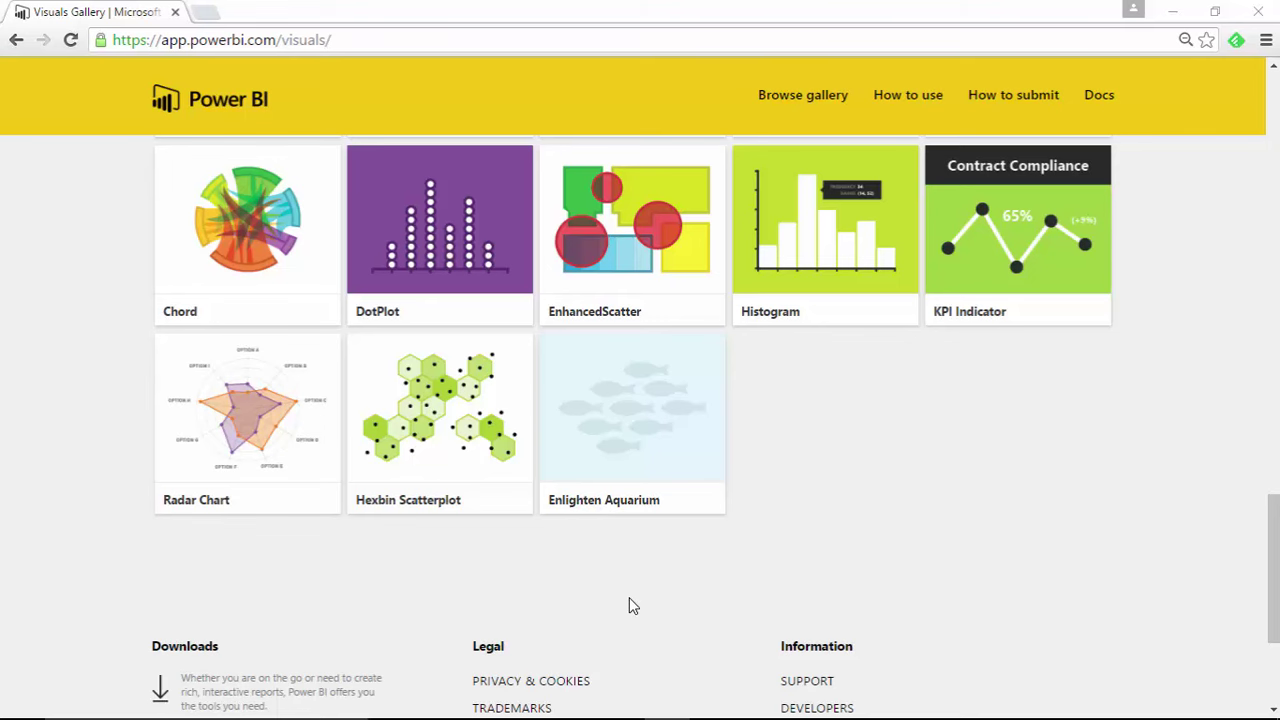
pyautogui.click(611, 505)
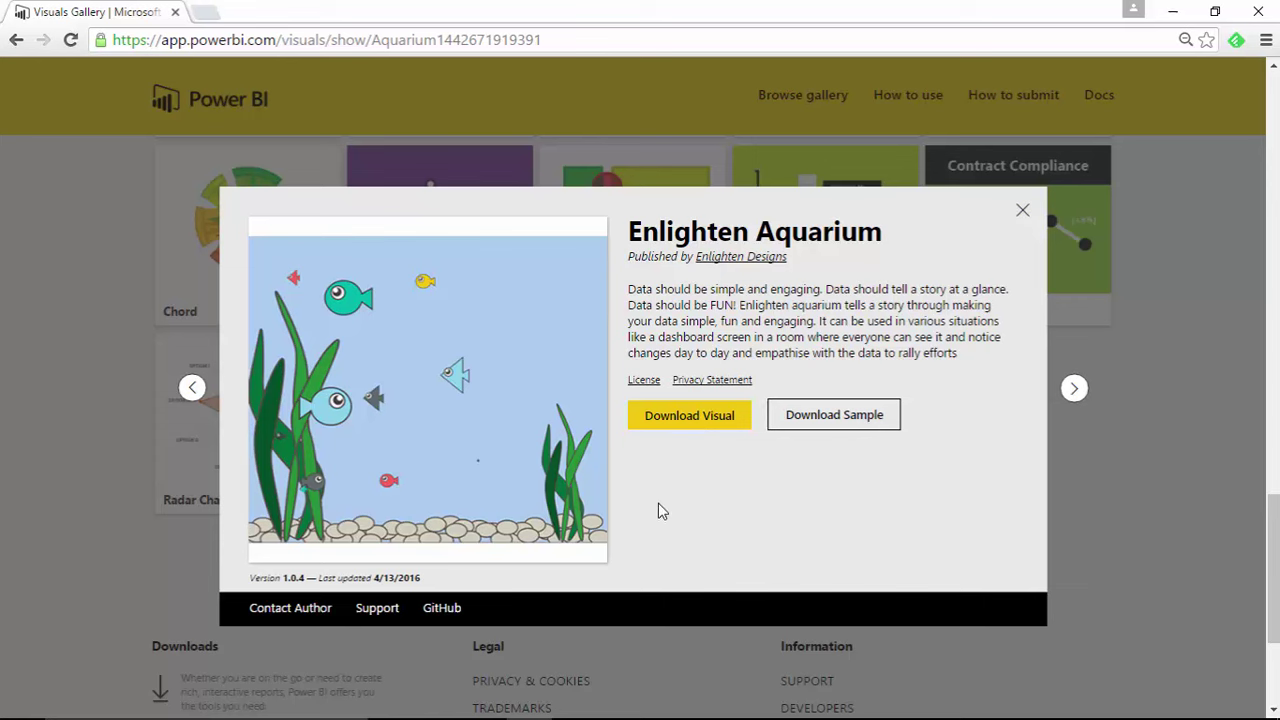
pyautogui.click(1022, 210)
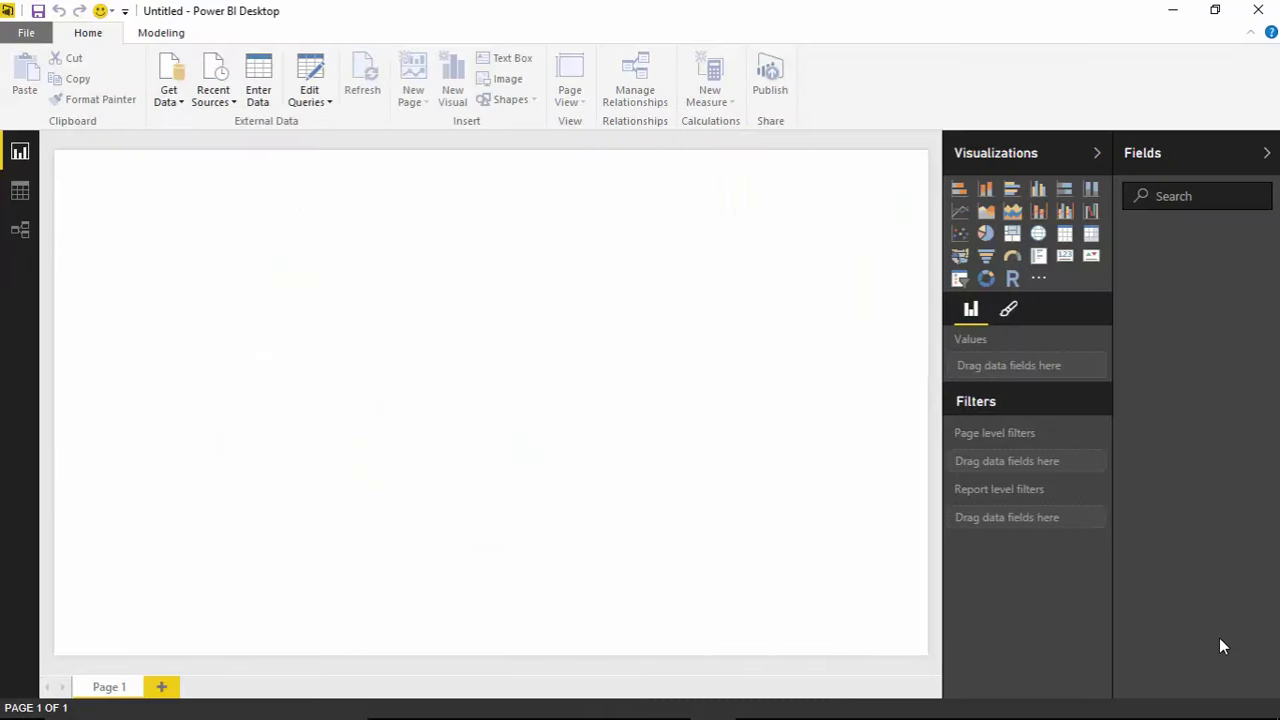
# Step: Import the Aquarium.1.0.4.pbiviz custom visual from file, accepting the security caution
pyautogui.click(1039, 281)
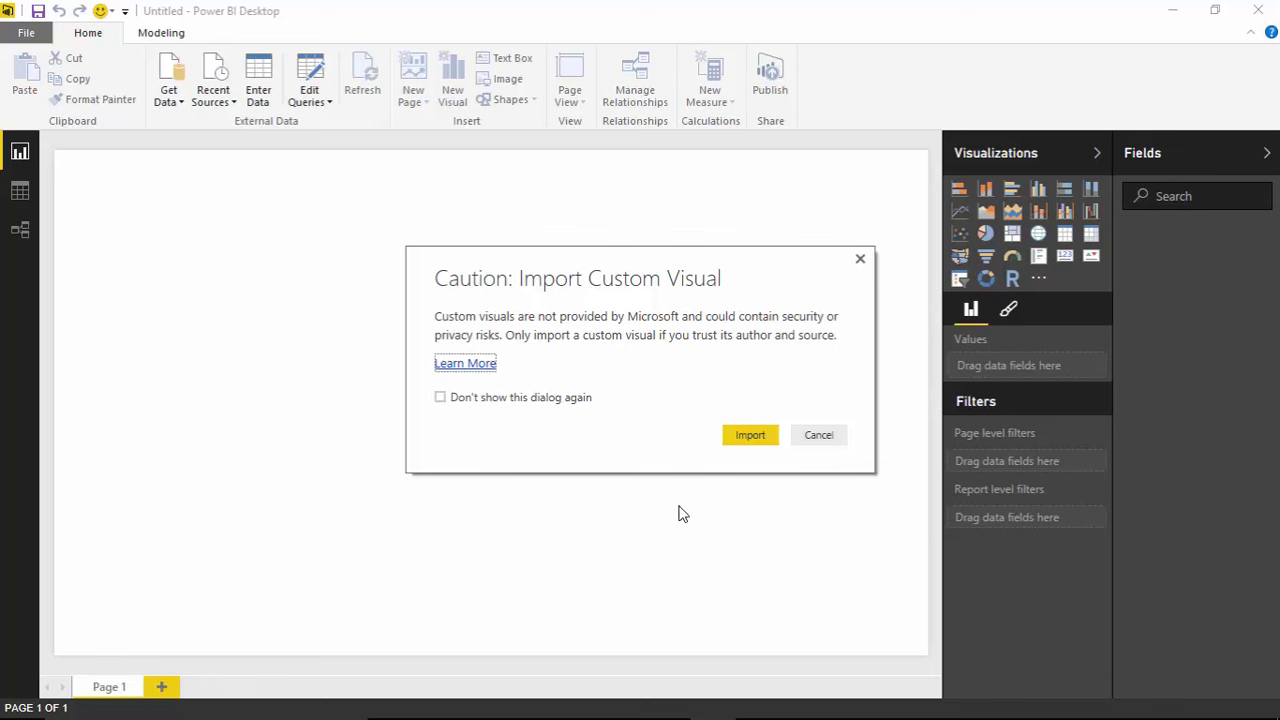
pyautogui.click(733, 434)
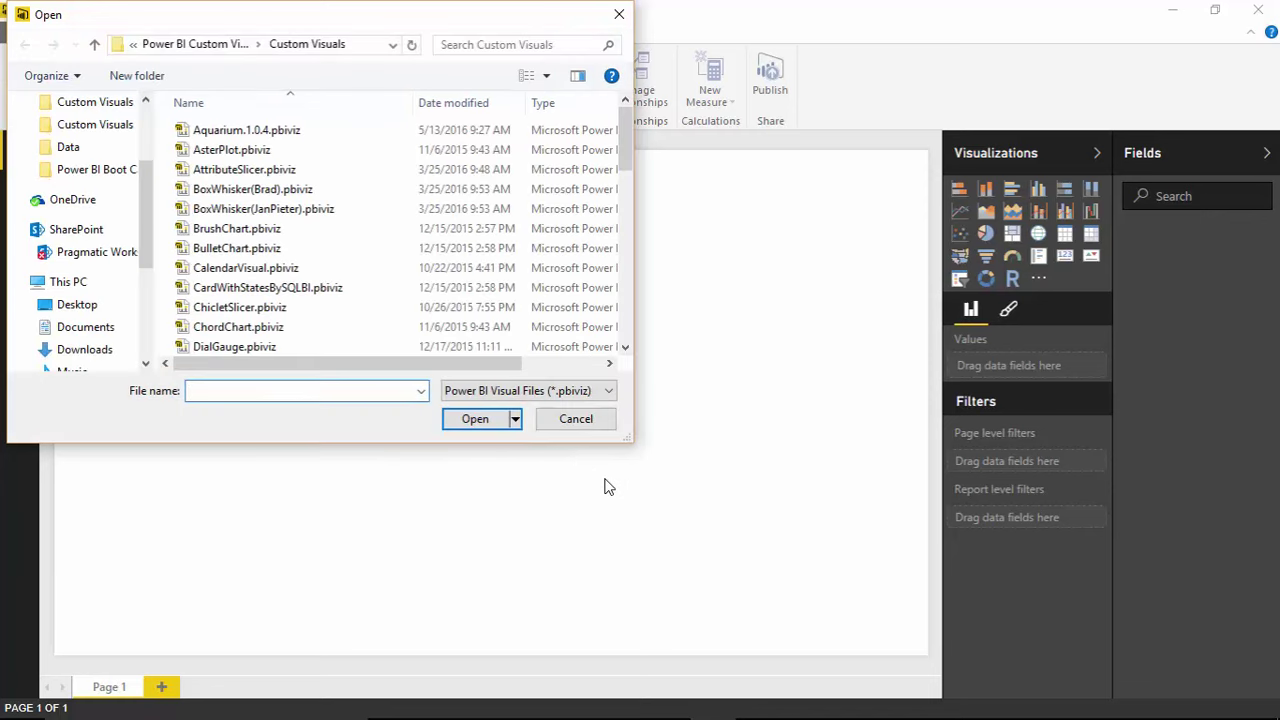
pyautogui.click(366, 50)
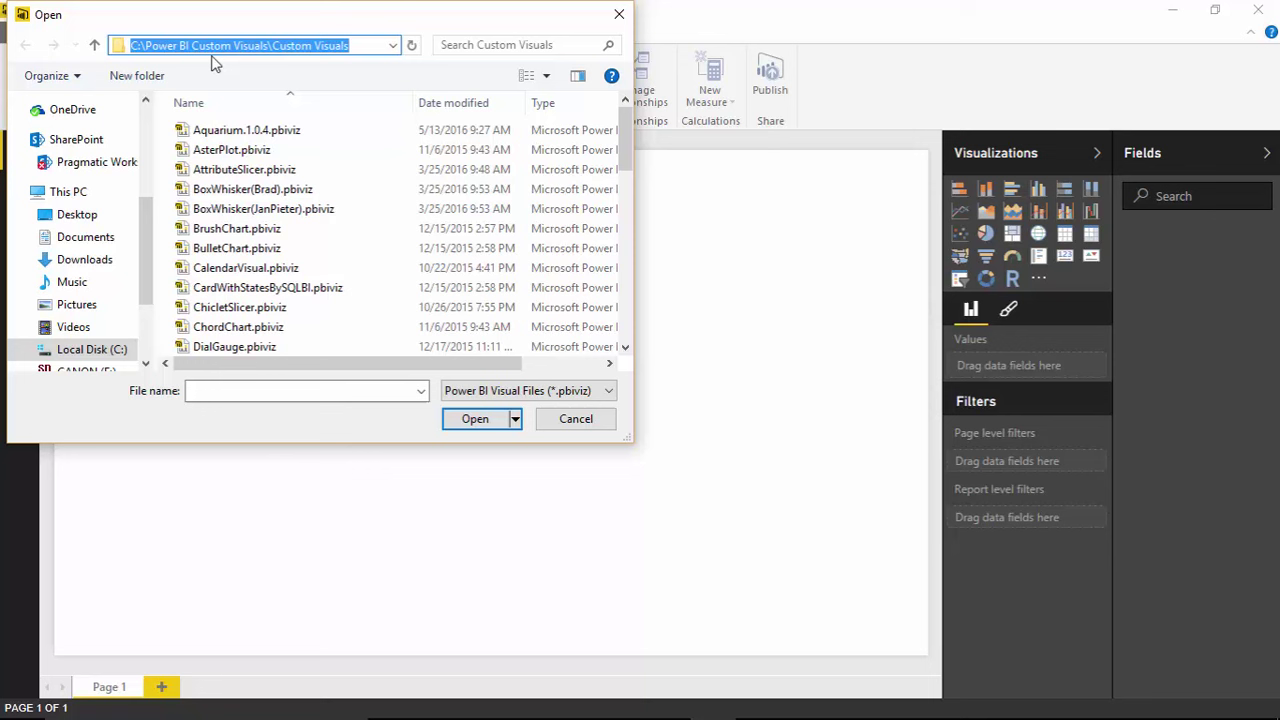
pyautogui.click(368, 46)
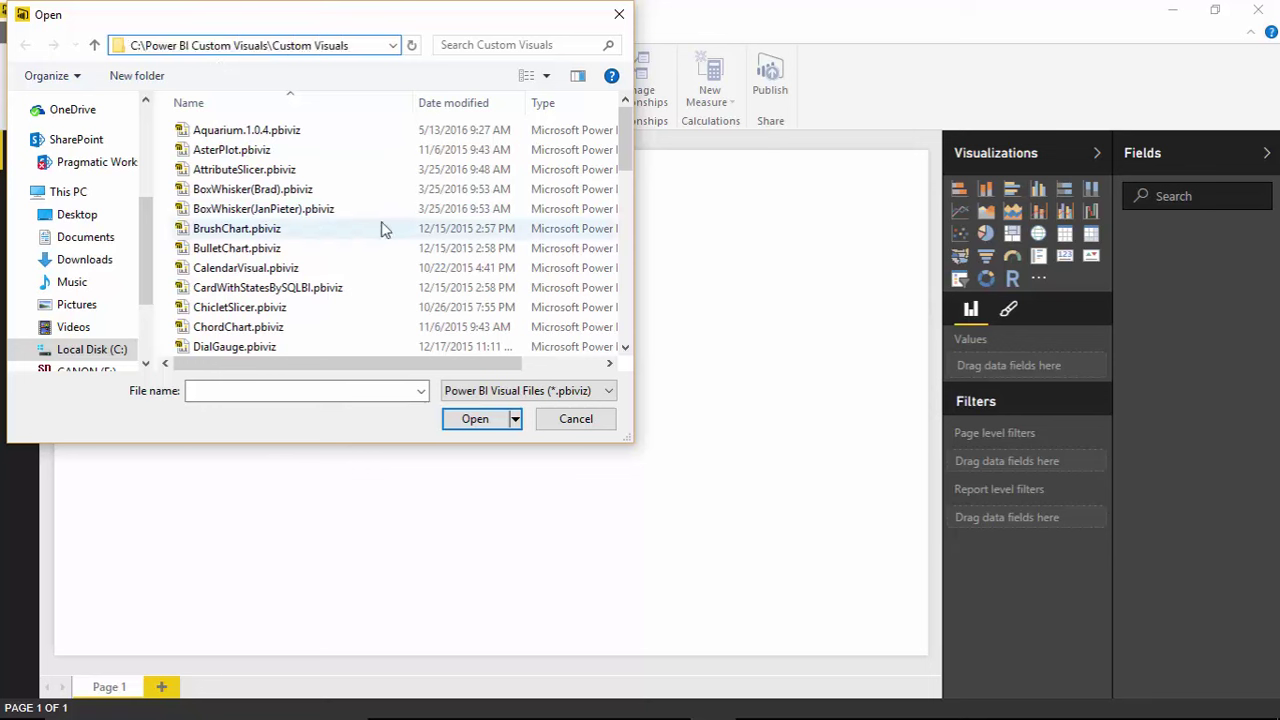
pyautogui.click(206, 133)
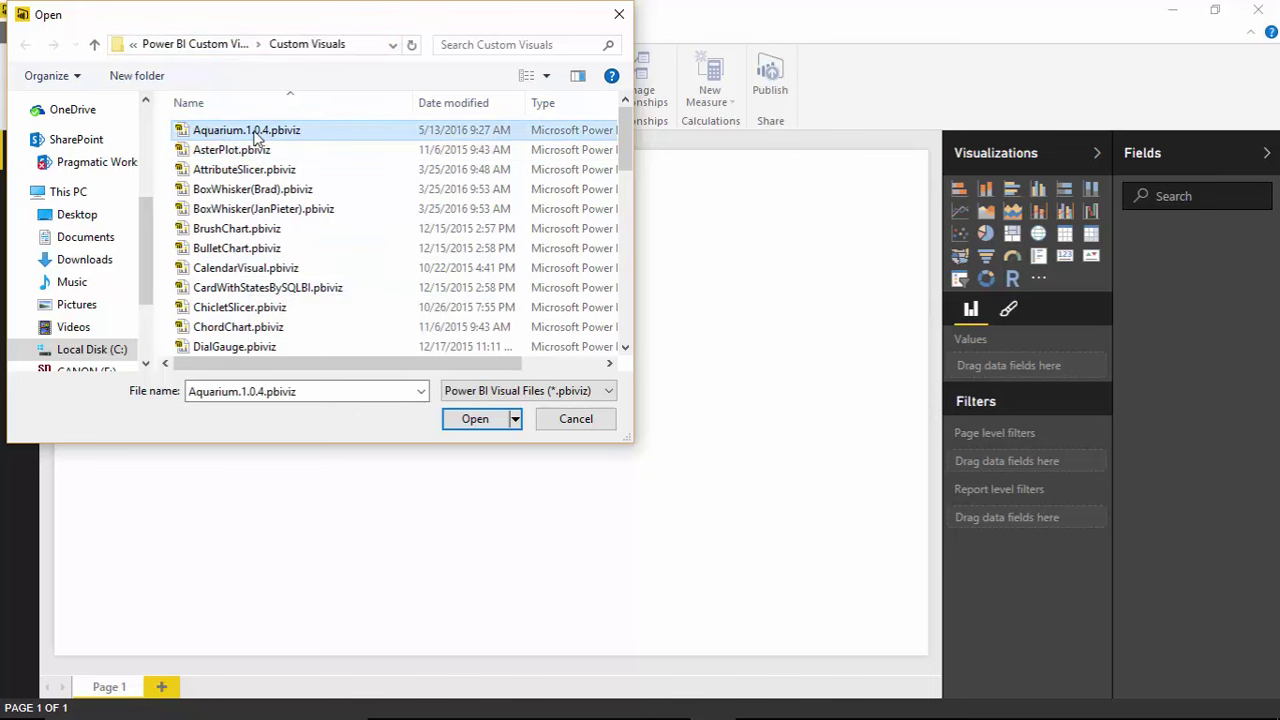
pyautogui.click(477, 422)
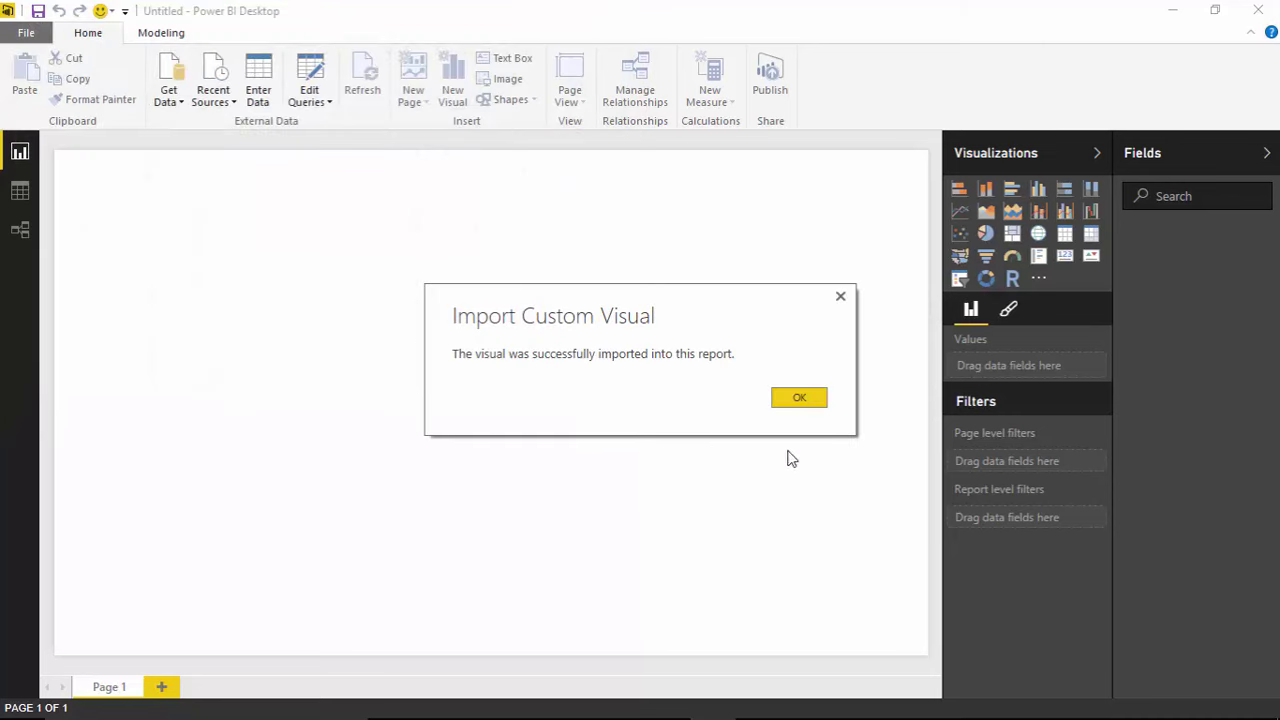
pyautogui.click(816, 412)
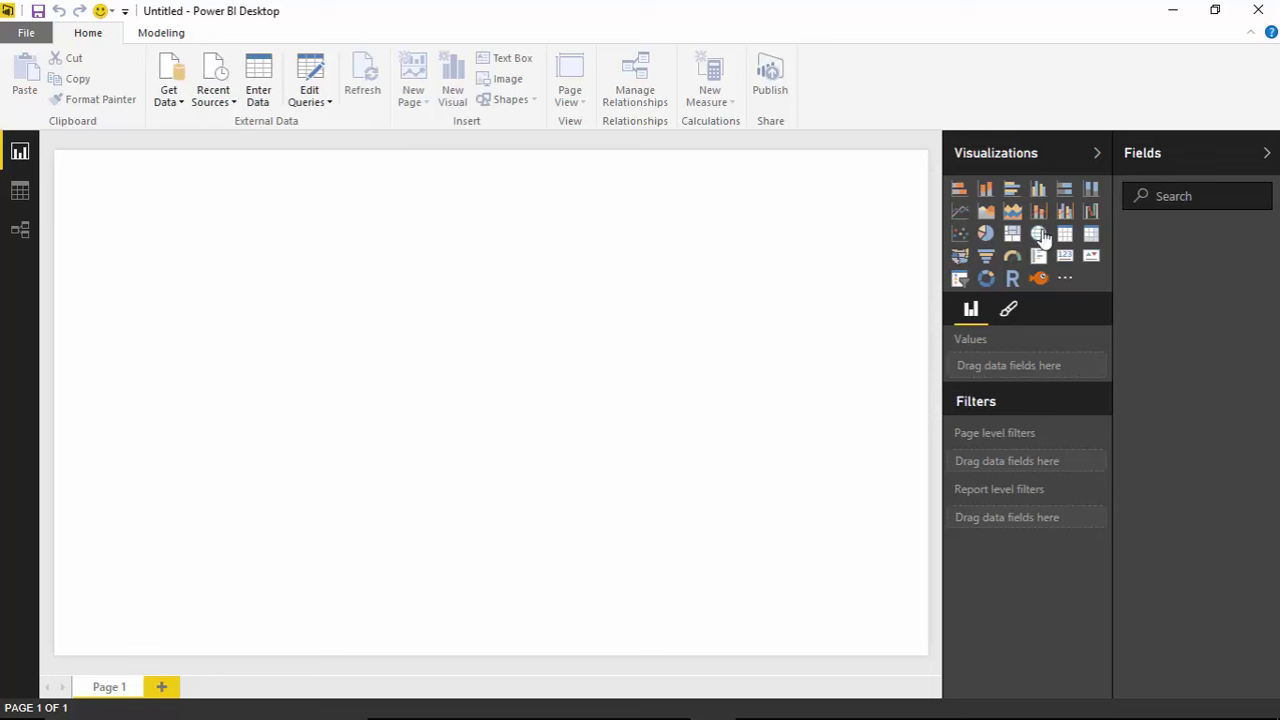
# Step: Connect to the Excel workbook Data\Best in Show.xlsx
pyautogui.click(170, 70)
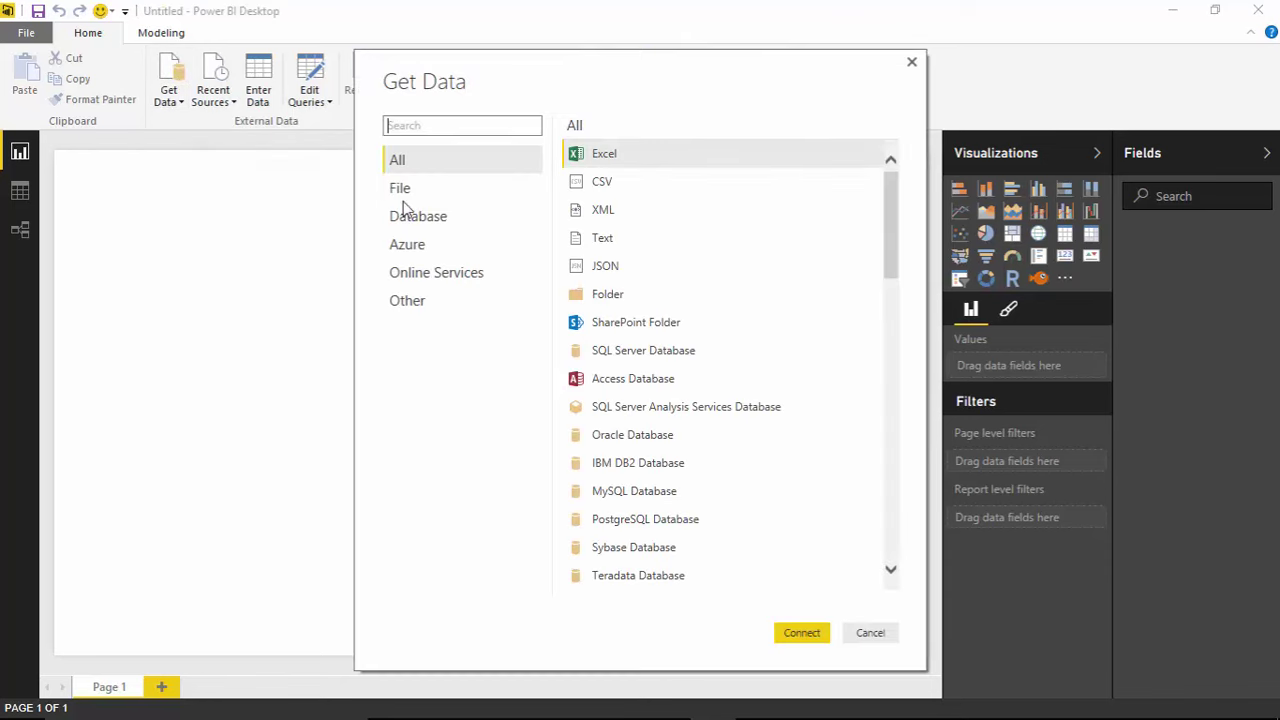
pyautogui.click(598, 165)
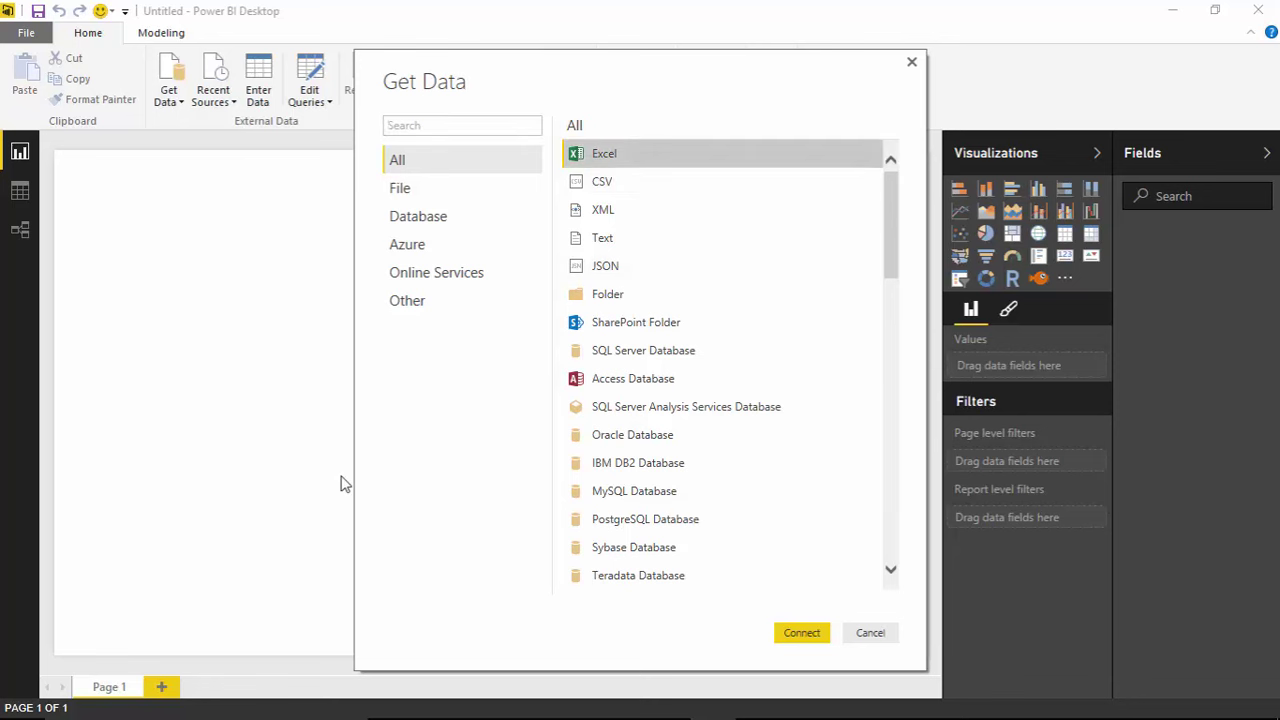
pyautogui.click(786, 634)
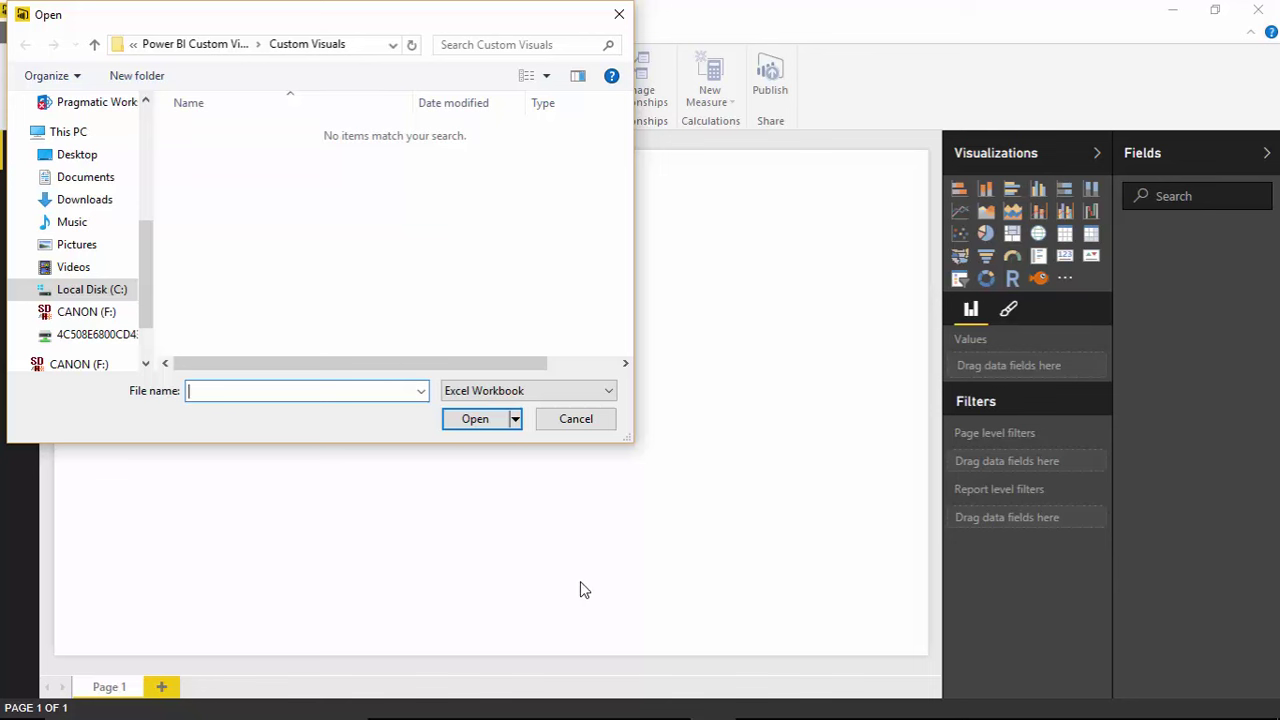
pyautogui.click(196, 44)
pyautogui.click(214, 175)
pyautogui.doubleClick(214, 175)
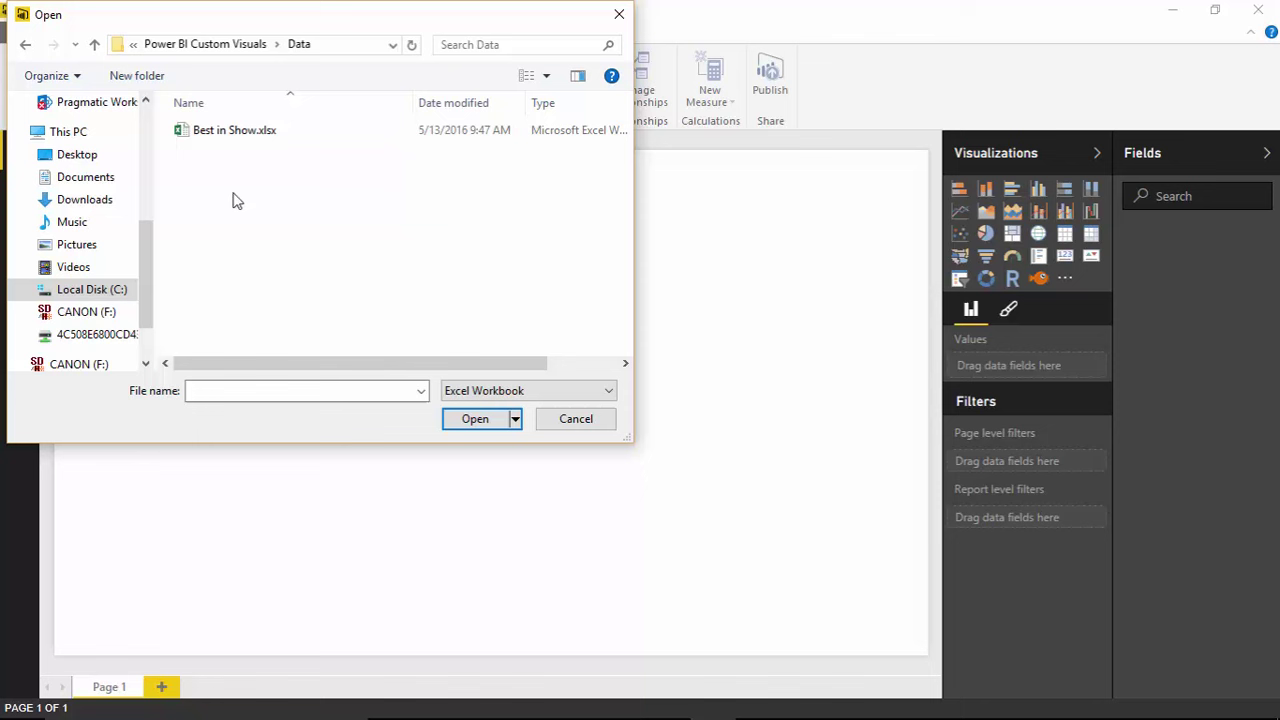
pyautogui.click(204, 136)
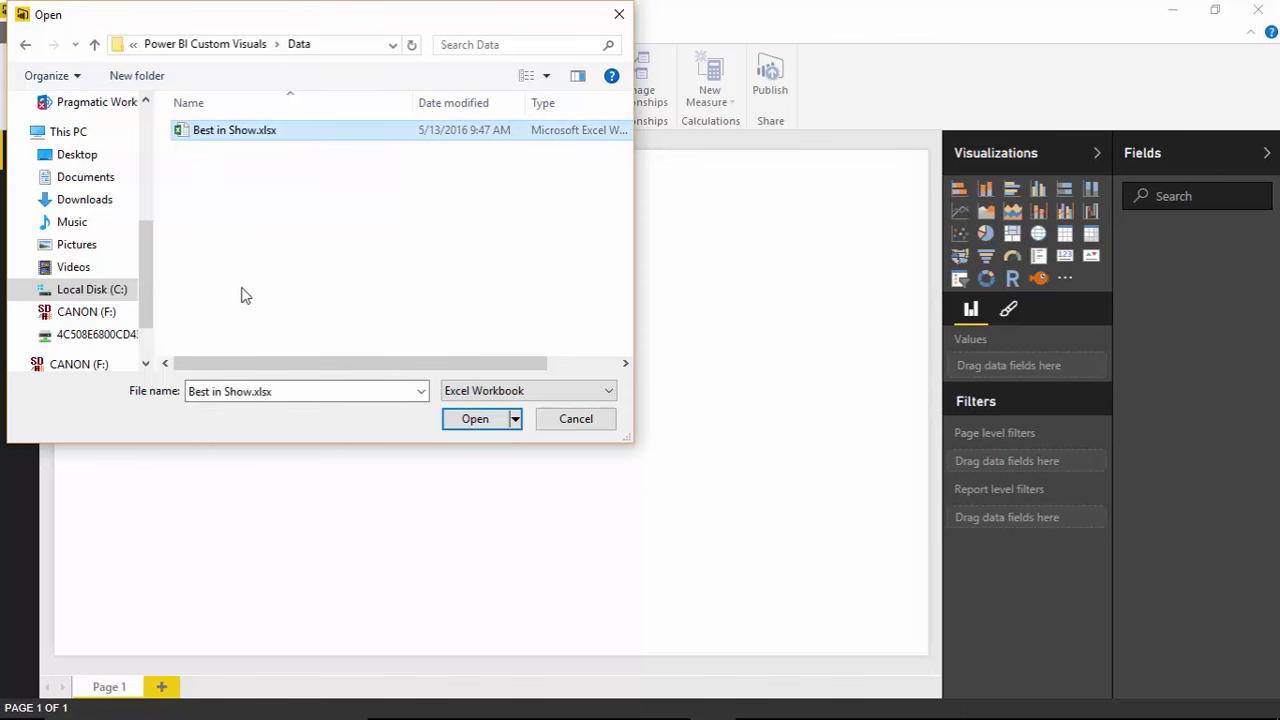
pyautogui.click(452, 420)
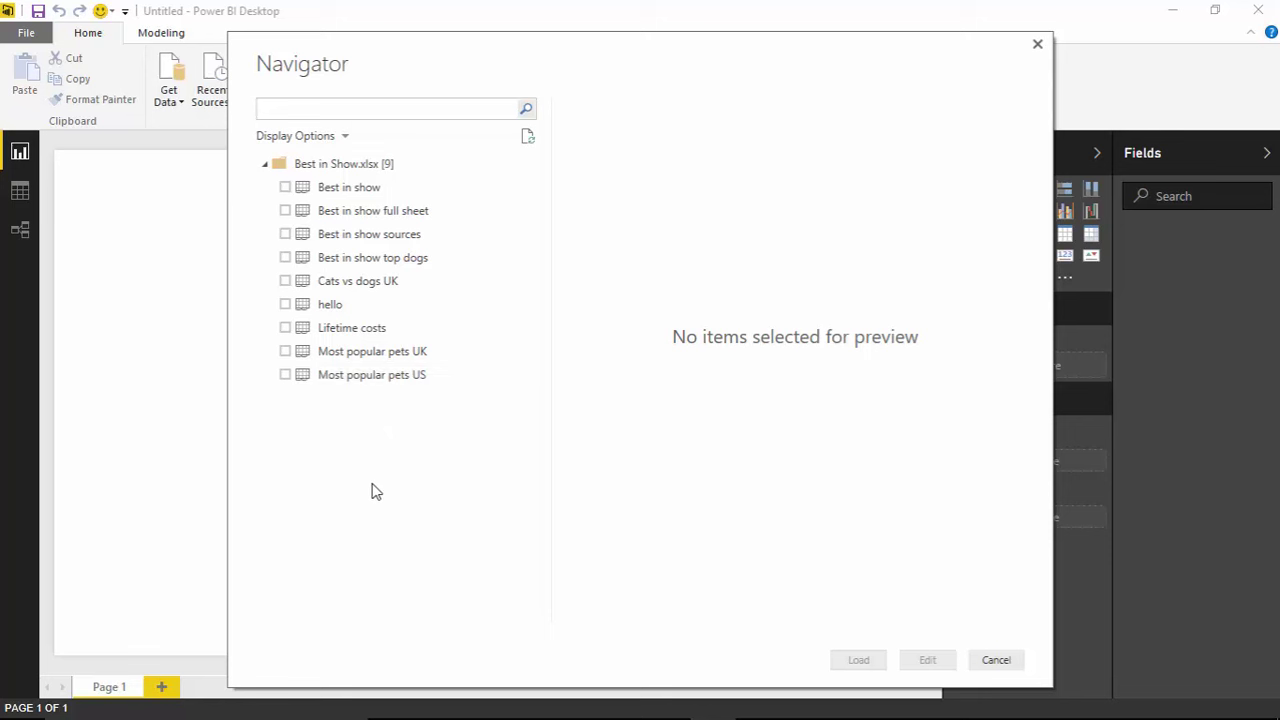
# Step: Tick the Most popular pets US sheet in Navigator and open it for editing
pyautogui.click(350, 386)
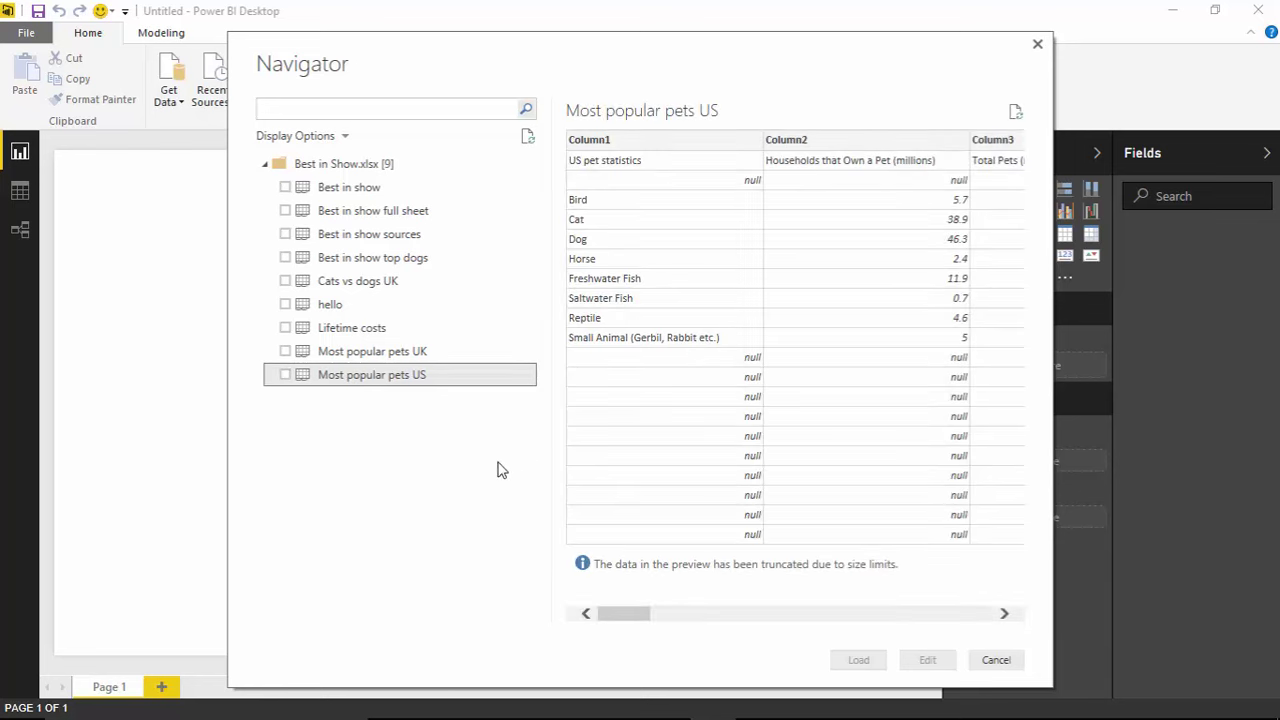
pyautogui.click(285, 376)
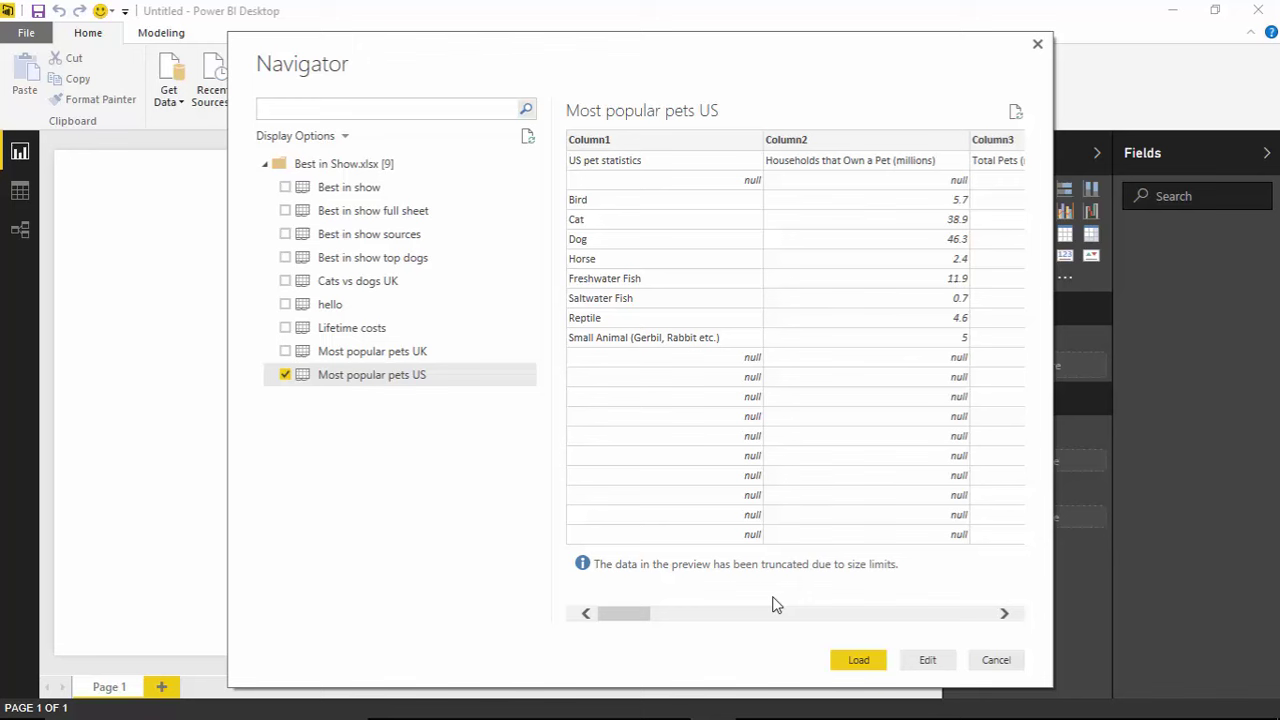
pyautogui.moveTo(628, 613)
pyautogui.mouseDown()
pyautogui.moveTo(669, 627)
pyautogui.moveTo(623, 613)
pyautogui.mouseUp()
pyautogui.click(927, 660)
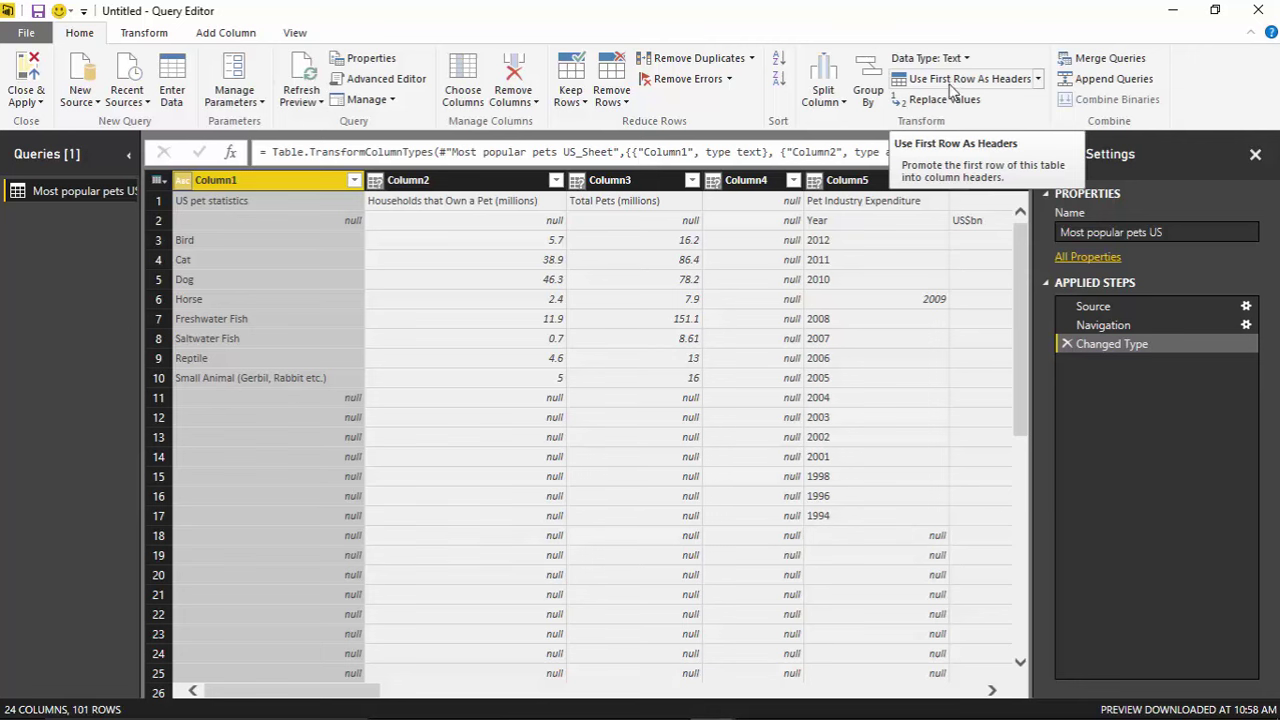
# Step: Promote the first row to headers and filter out null Households rows, leaving 8 rows
pyautogui.click(925, 80)
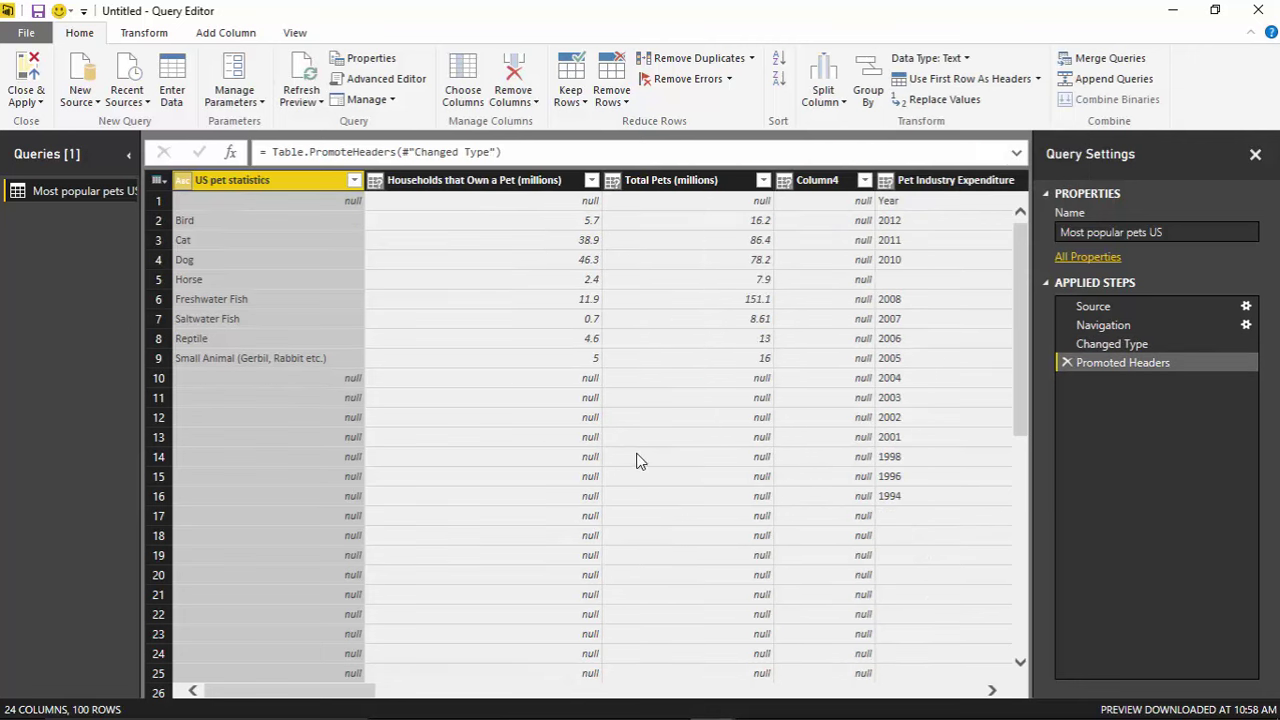
pyautogui.click(591, 182)
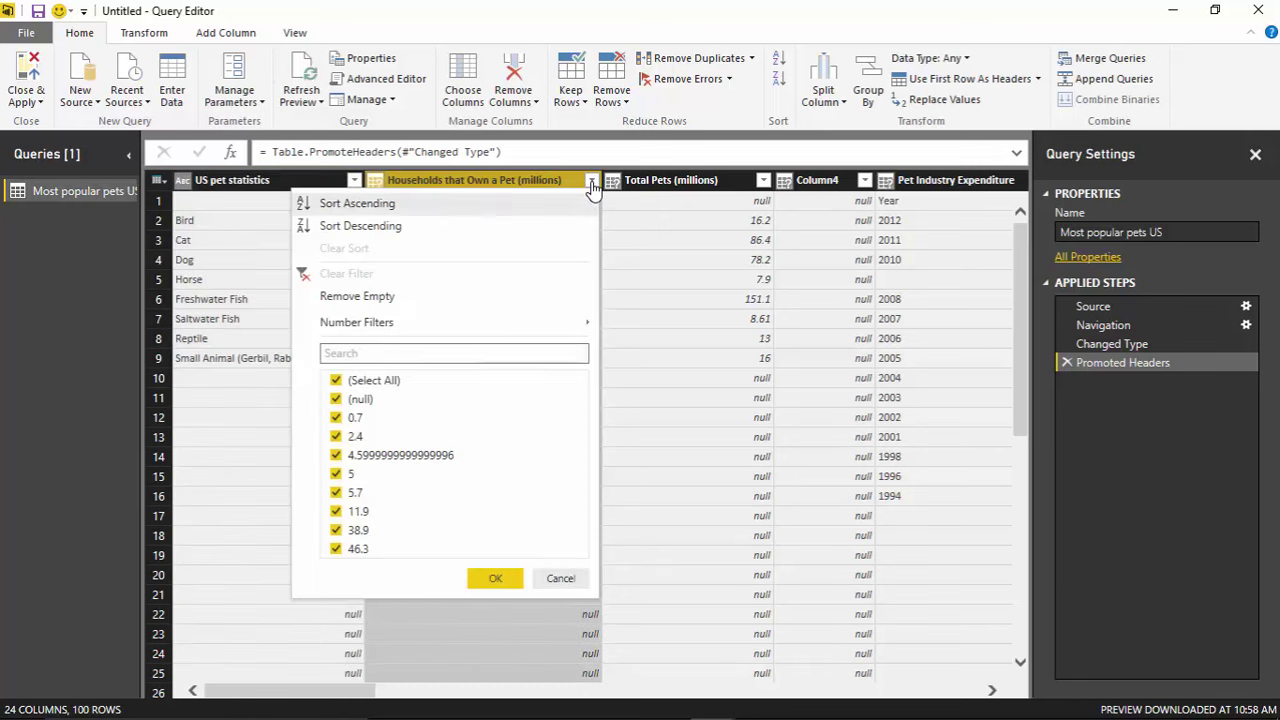
pyautogui.click(337, 400)
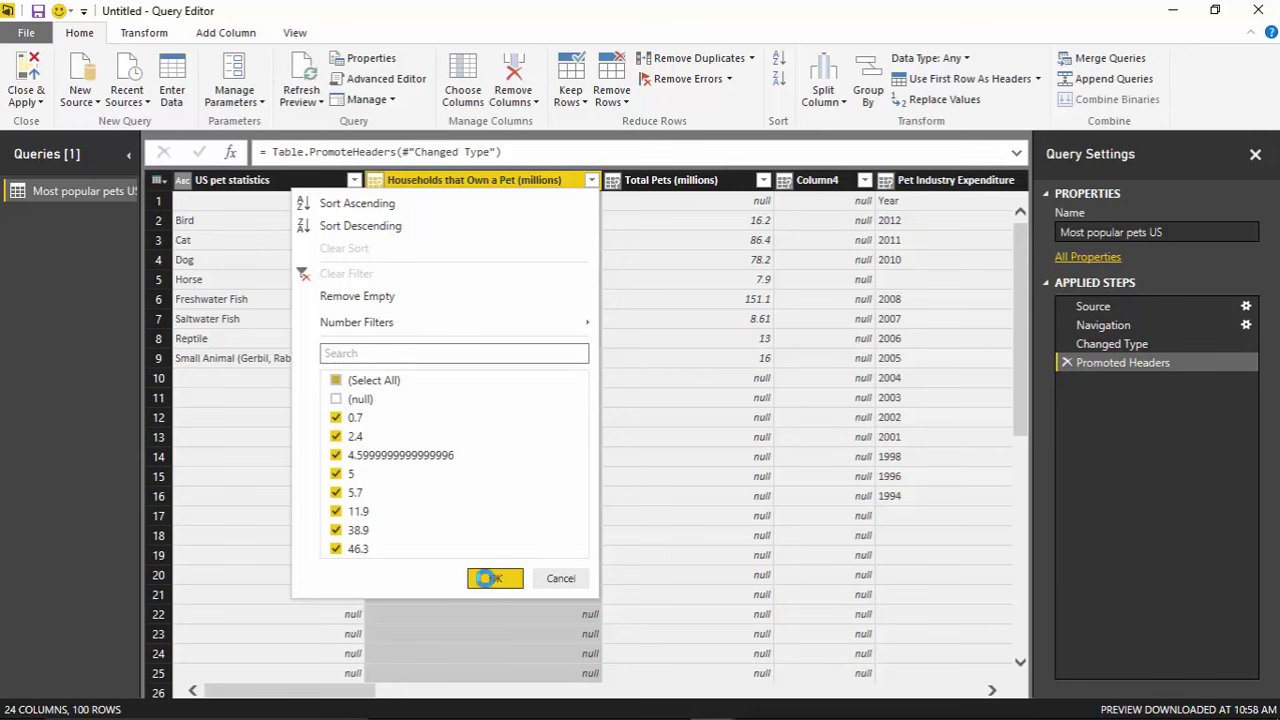
pyautogui.click(490, 578)
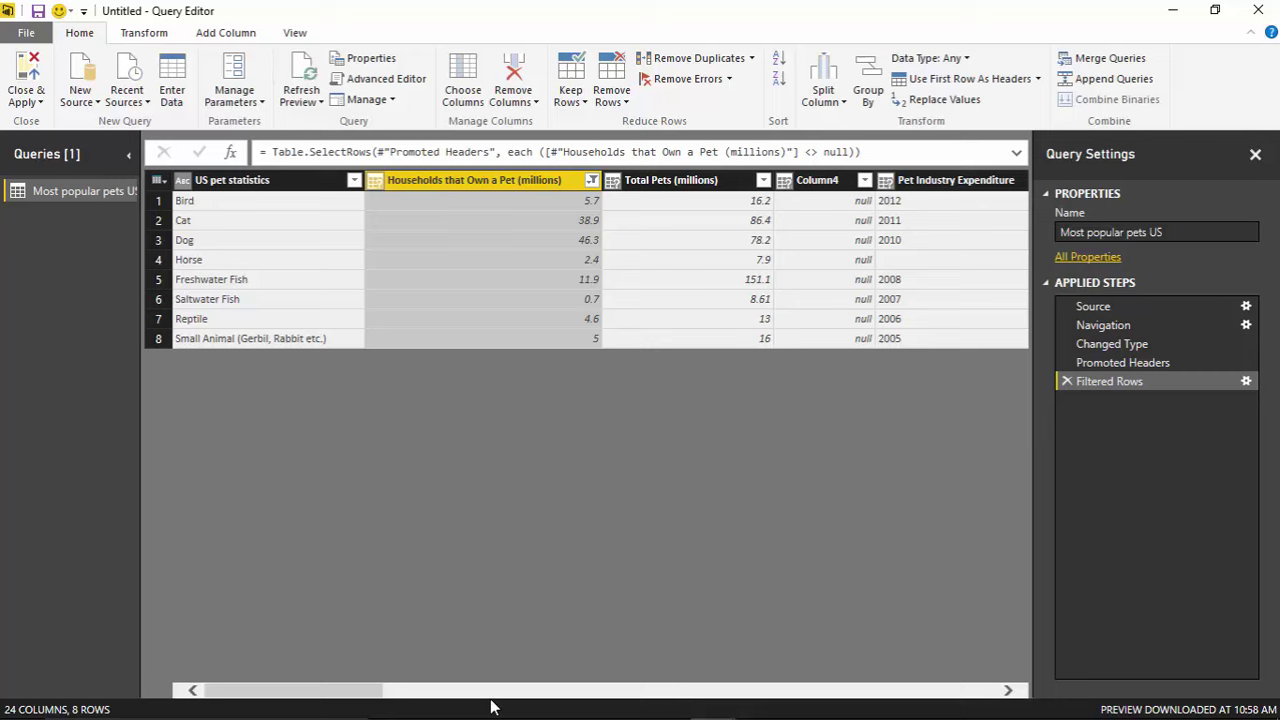
pyautogui.moveTo(364, 692); pyautogui.dragTo(306, 664)
# Step: Keep only the US pet statistics, Households and Total Pets columns
pyautogui.click(256, 180)
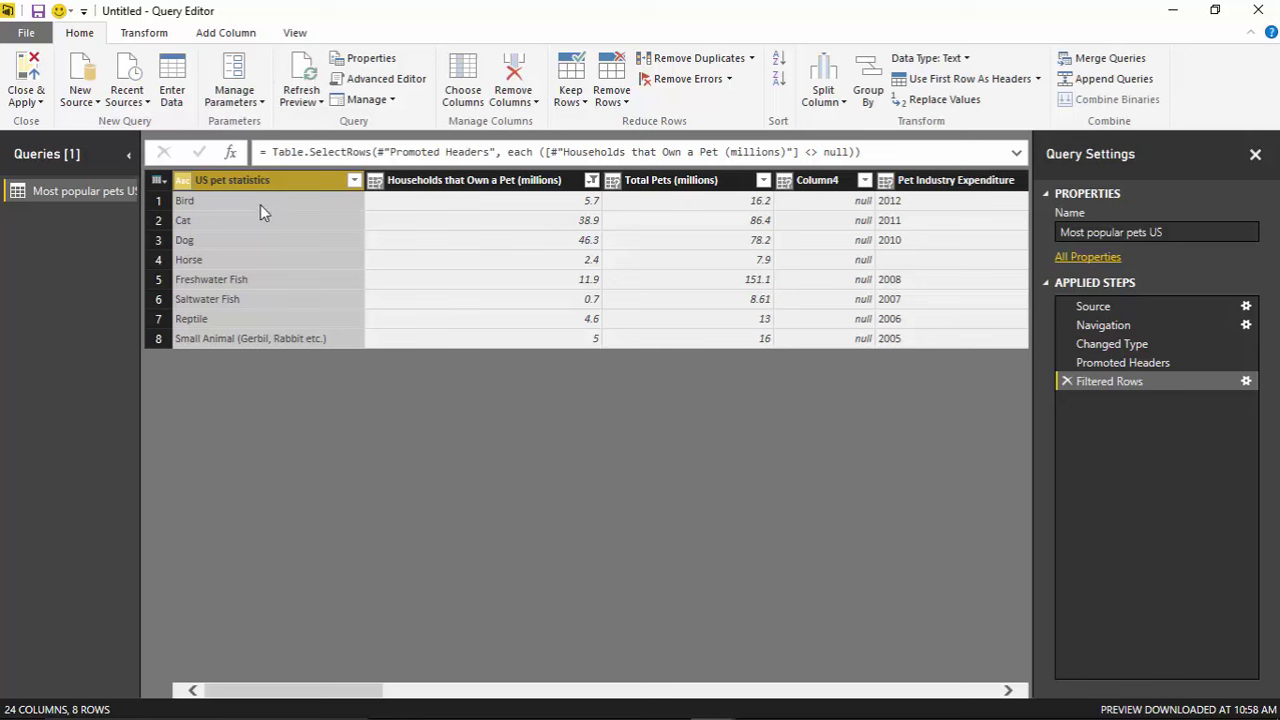
pyautogui.keyDown('ctrl'); pyautogui.click(482, 182); pyautogui.keyUp('ctrl')
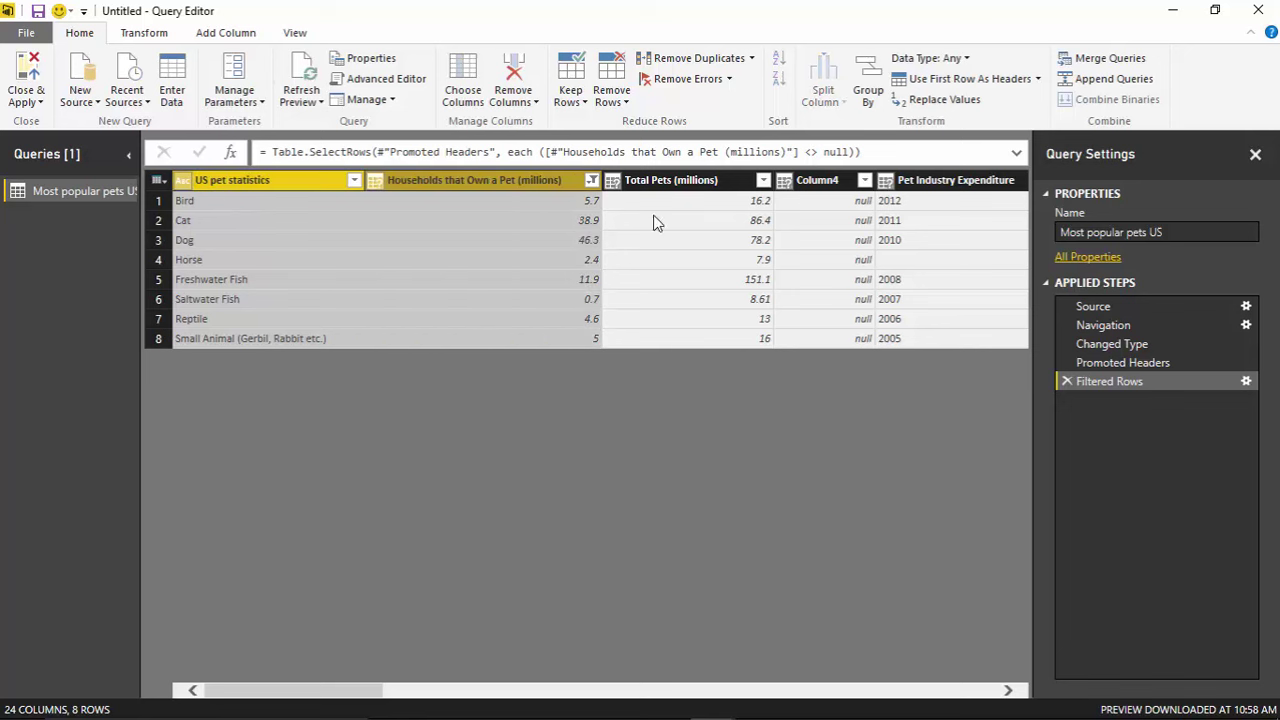
pyautogui.keyDown('ctrl'); pyautogui.click(670, 186); pyautogui.keyUp('ctrl')
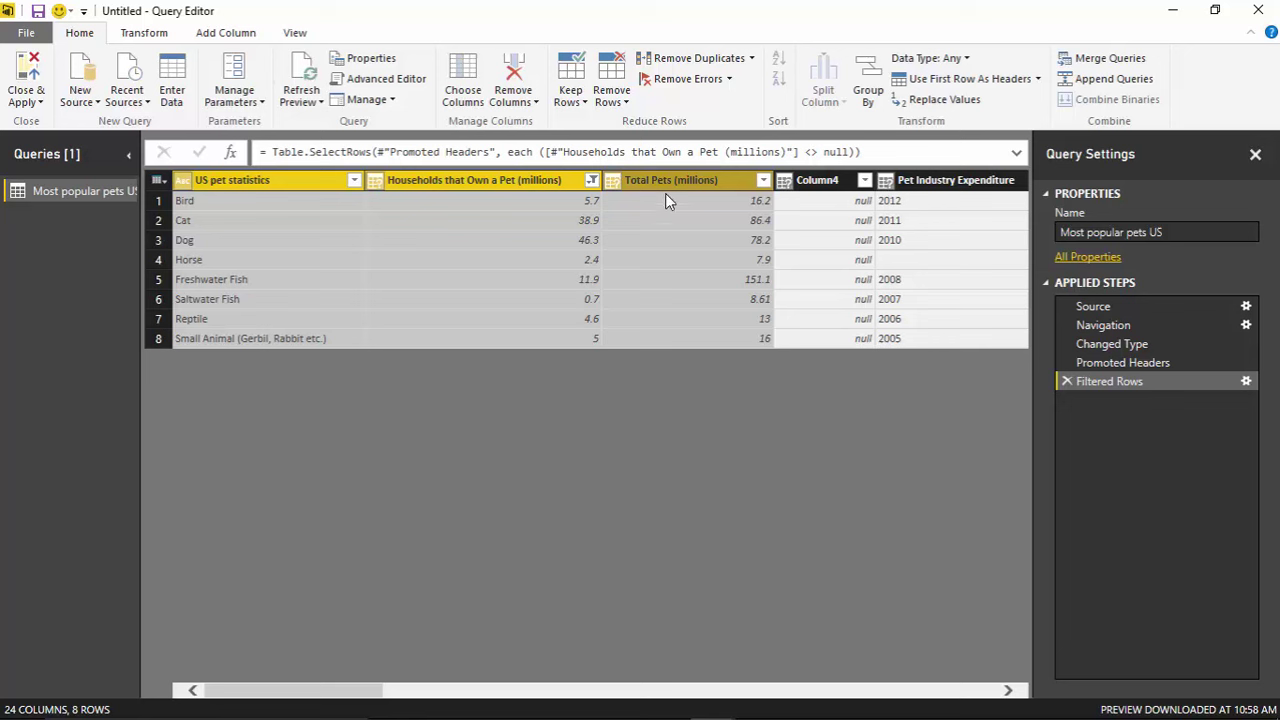
pyautogui.rightClick(726, 184)
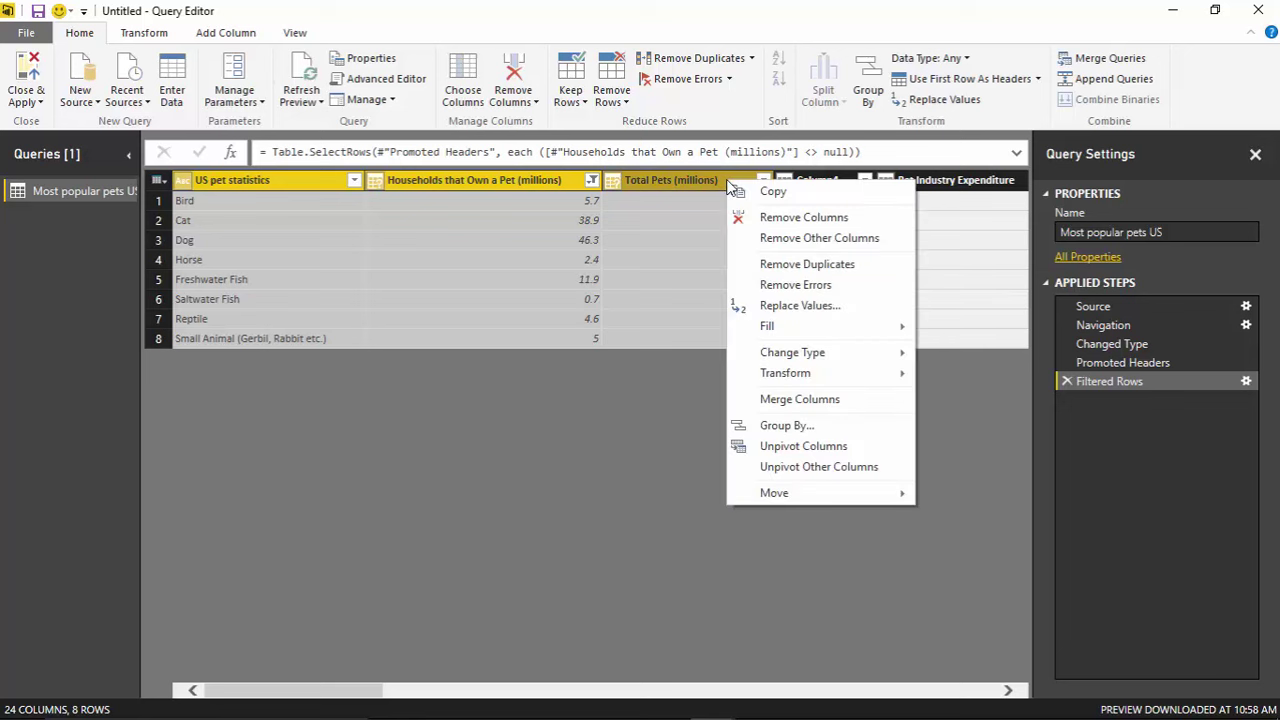
pyautogui.click(787, 247)
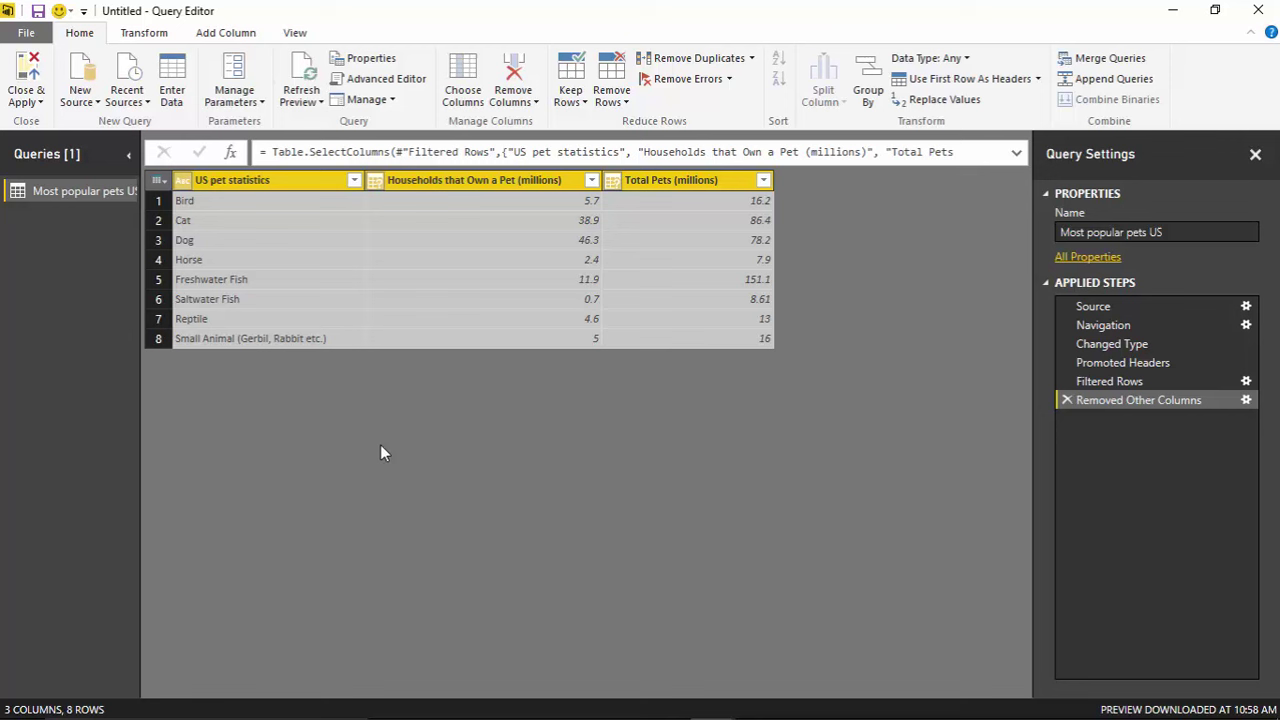
pyautogui.click(436, 322)
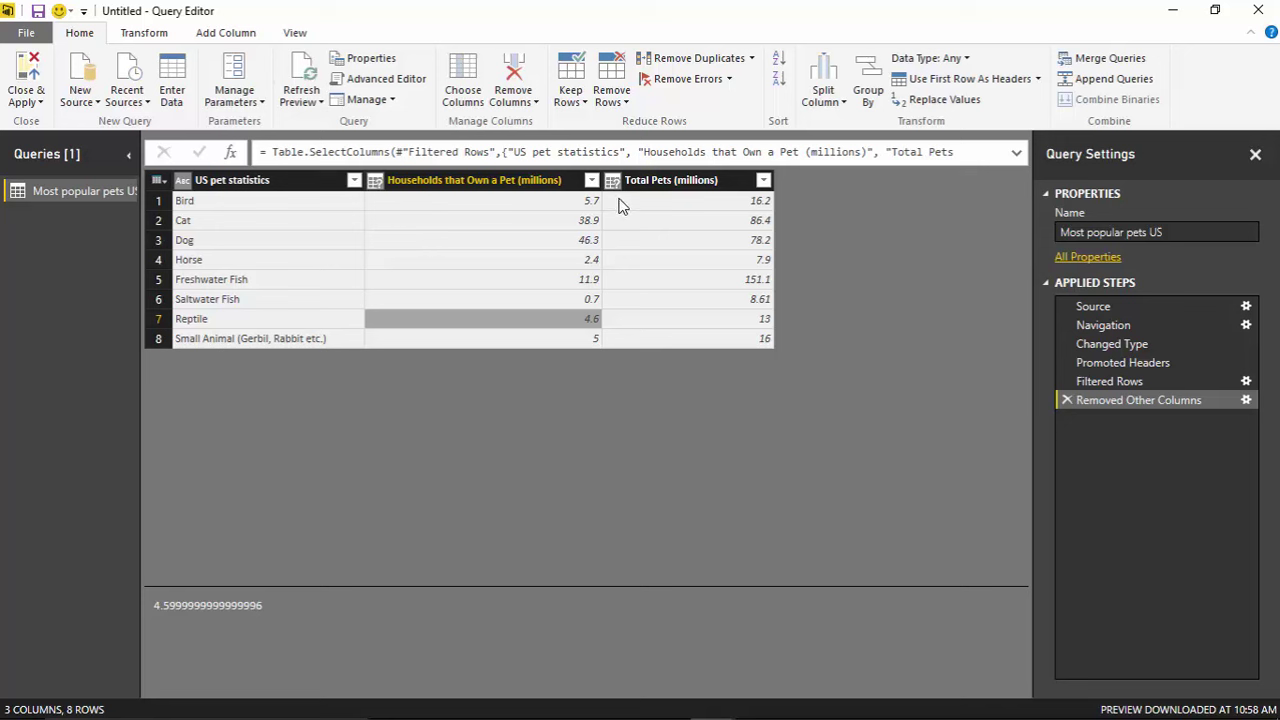
# Step: Set Households and Total Pets to Decimal Number, then Close & Apply the query
pyautogui.click(540, 184)
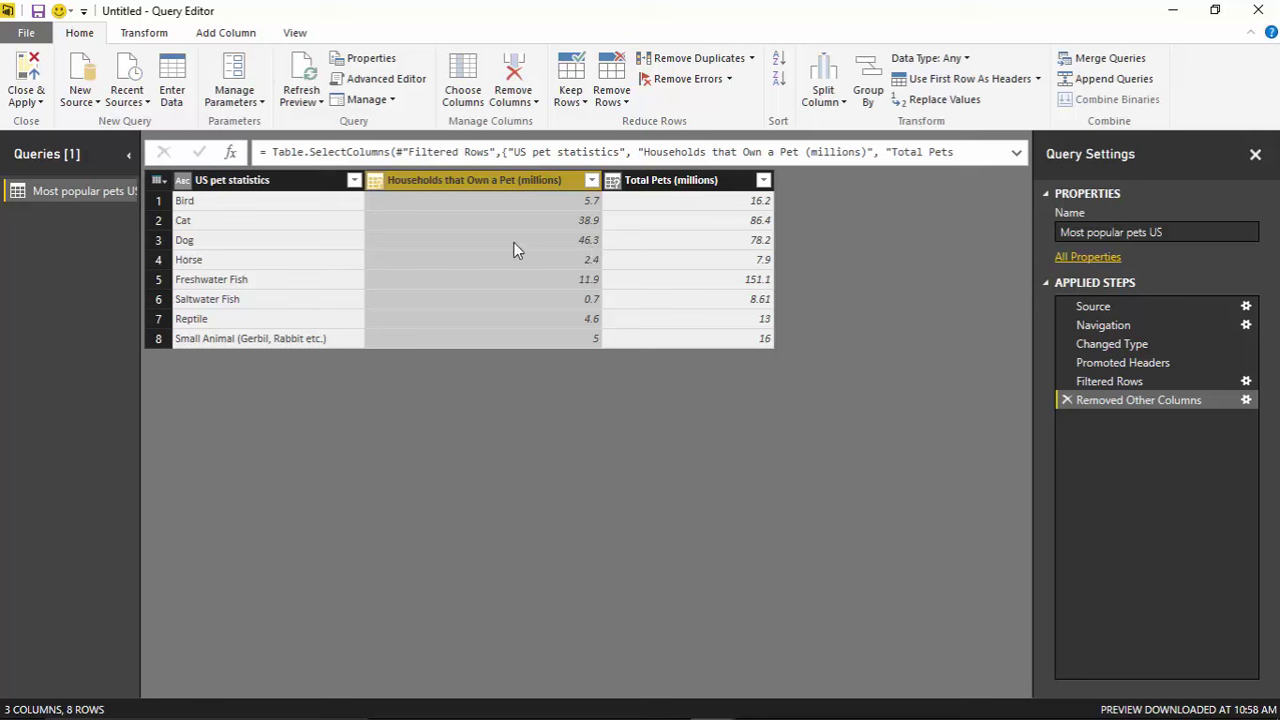
pyautogui.click(376, 190)
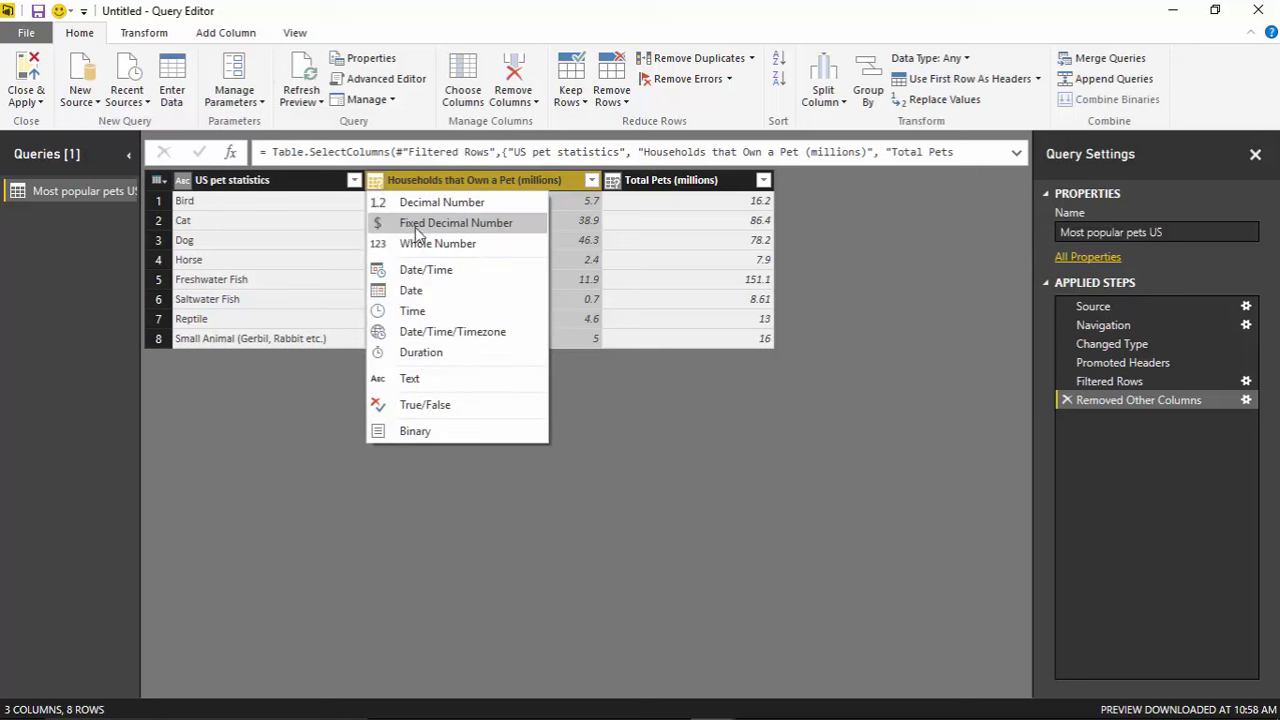
pyautogui.click(430, 203)
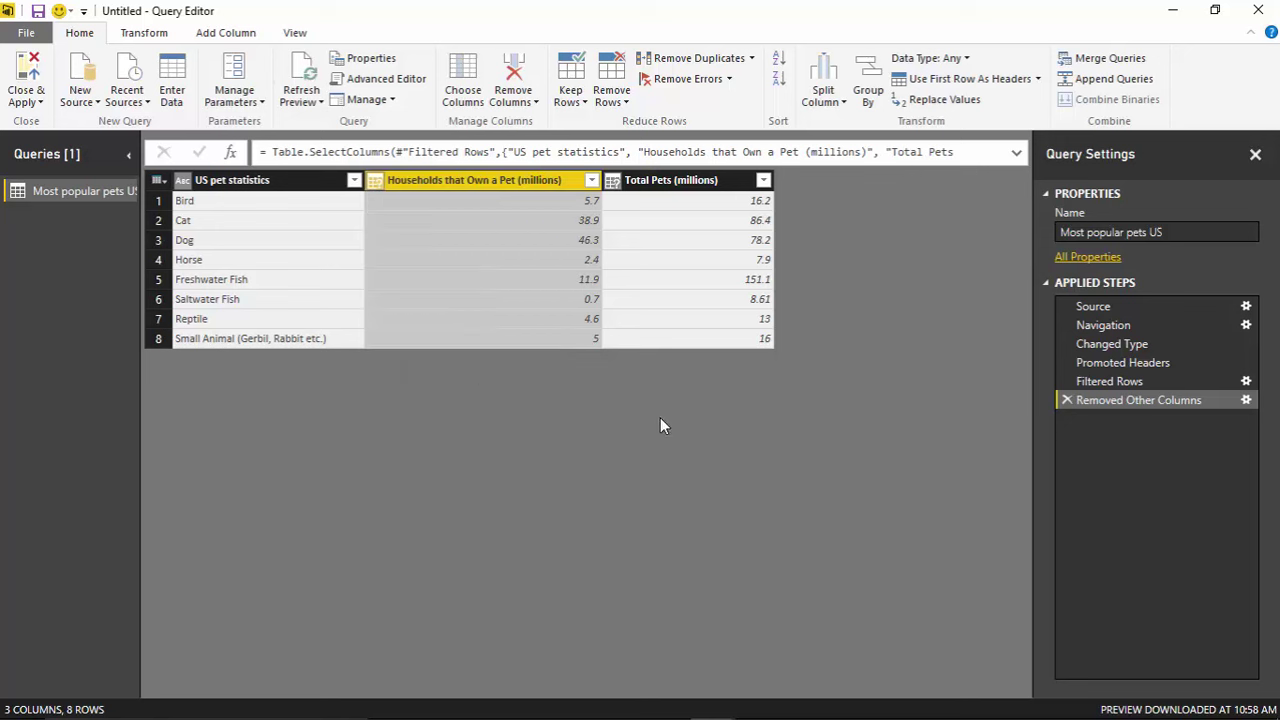
pyautogui.keyDown('ctrl'); pyautogui.click(654, 180); pyautogui.keyUp('ctrl')
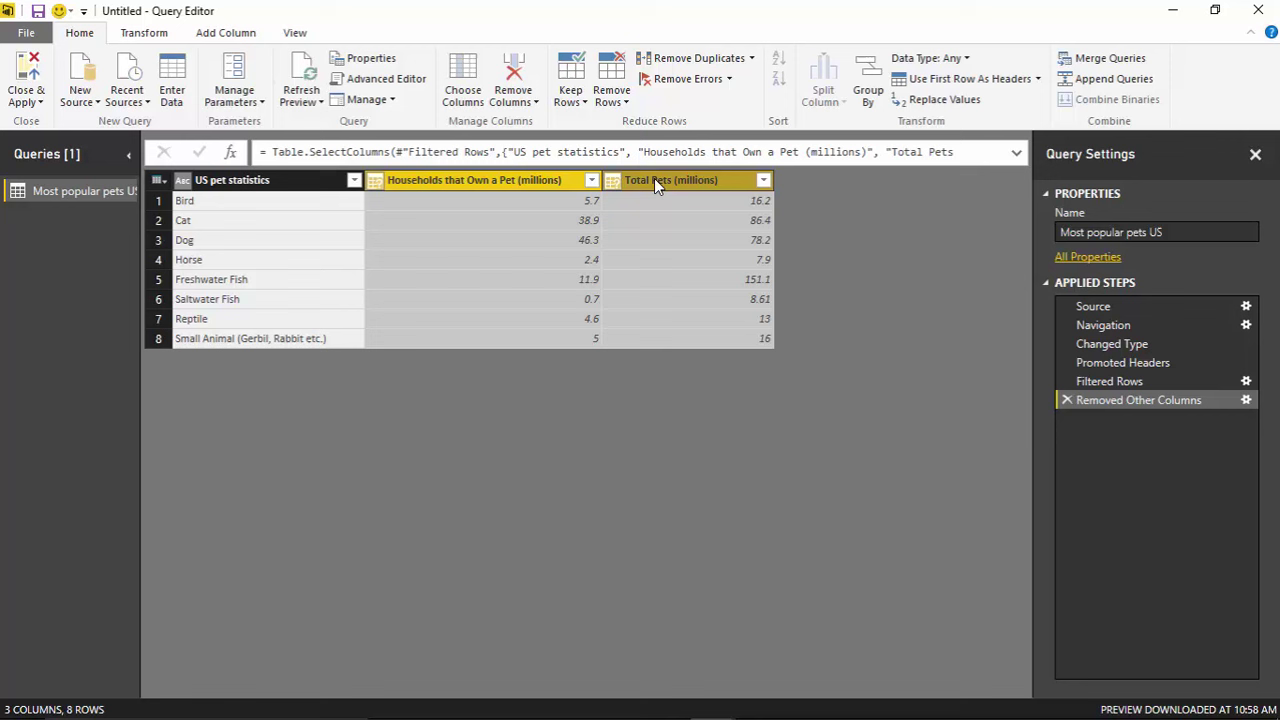
pyautogui.click(968, 58)
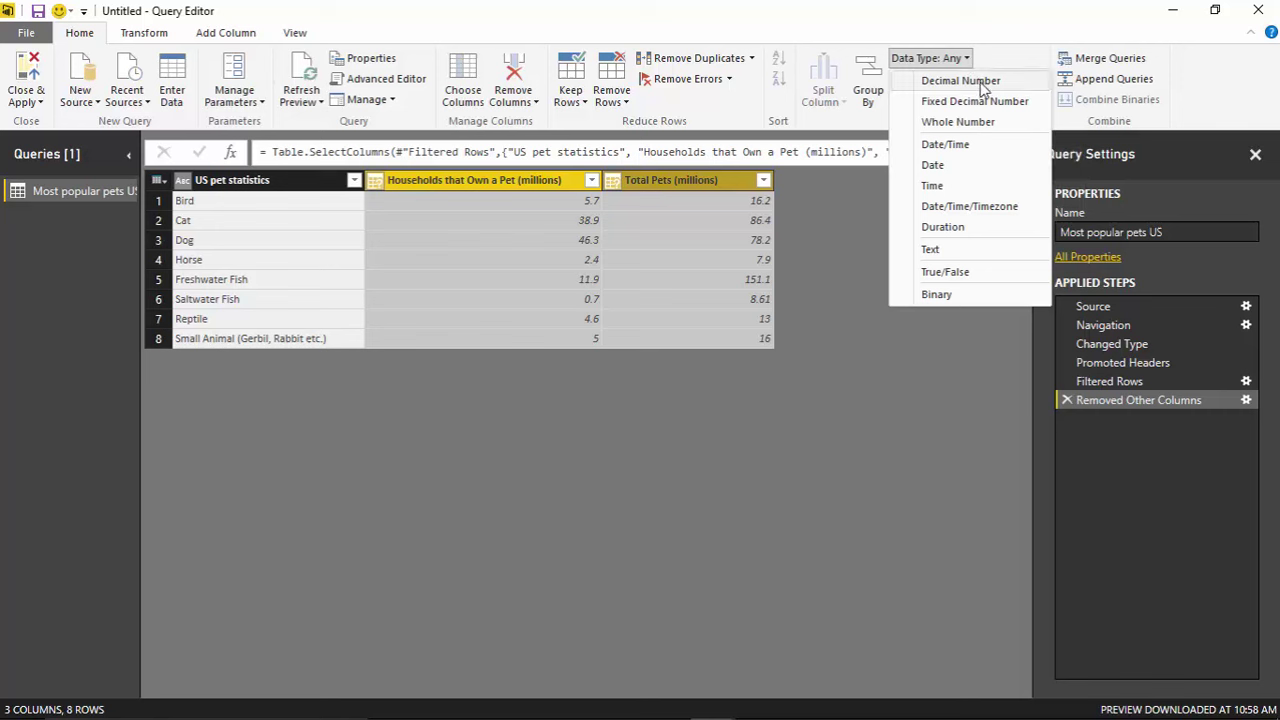
pyautogui.click(983, 84)
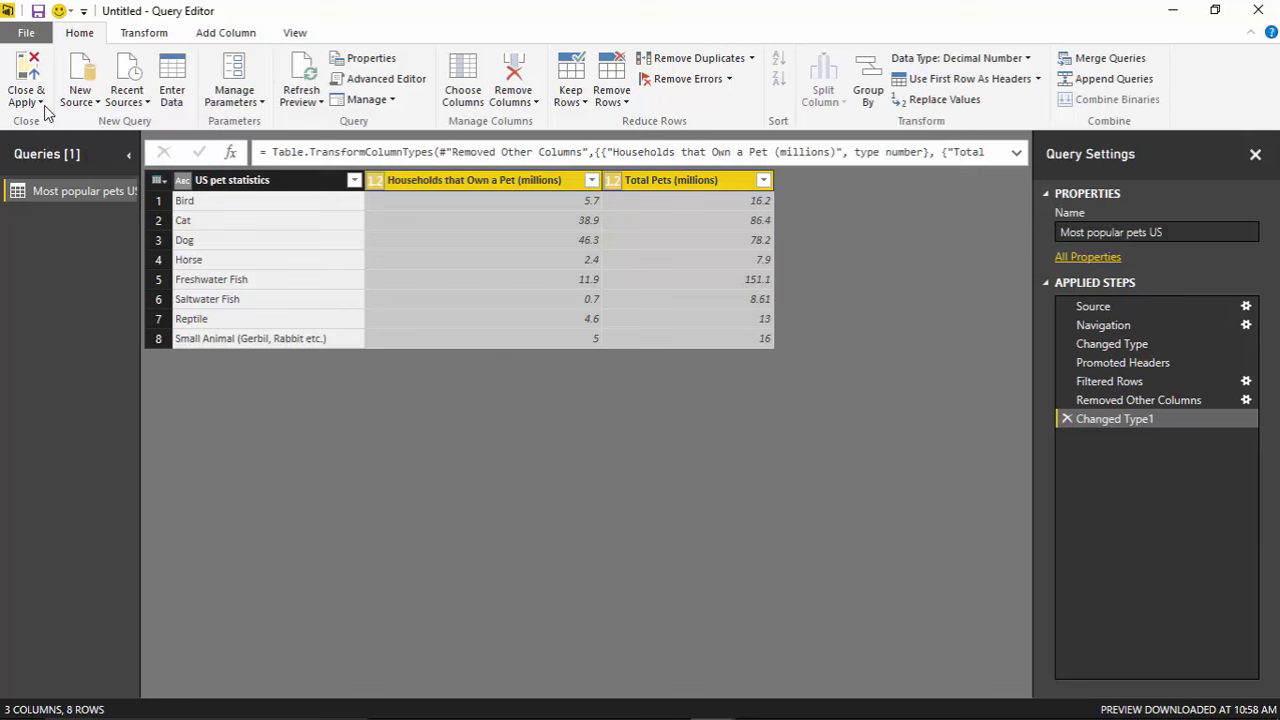
pyautogui.click(28, 78)
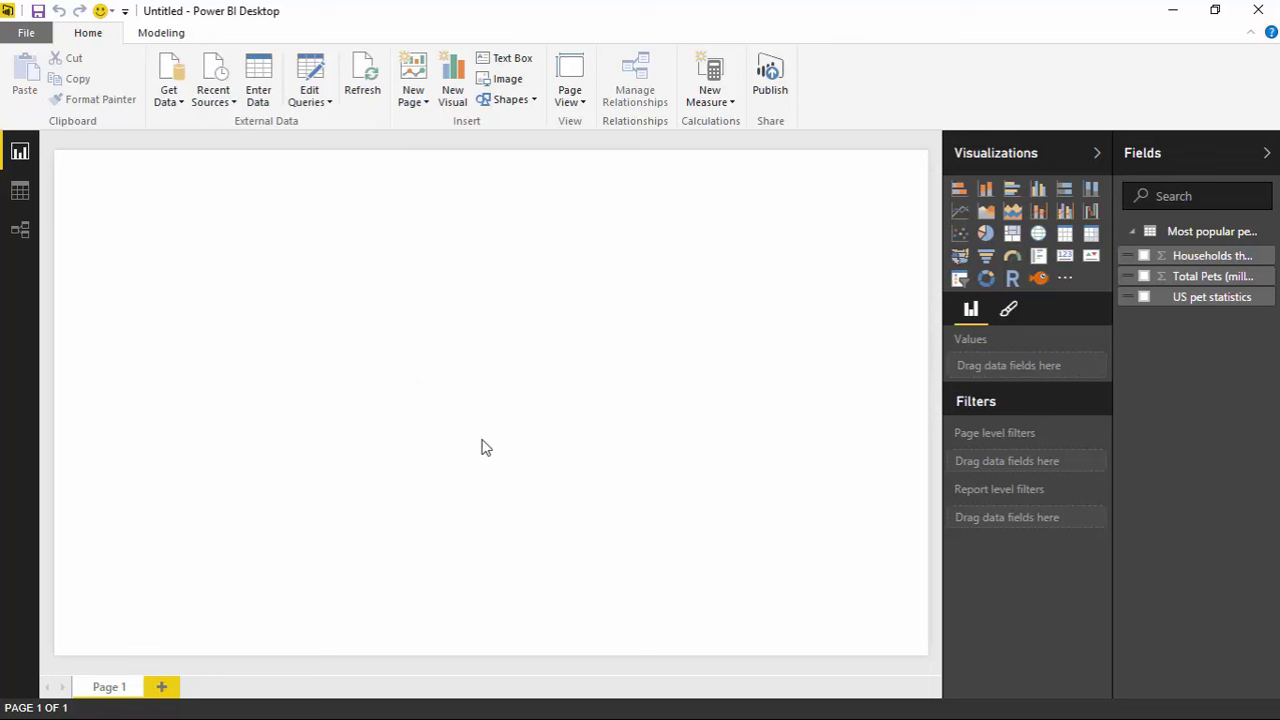
# Step: Add an enlarged Aquarium visual with US pet statistics as fish and Households as size
pyautogui.click(1040, 284)
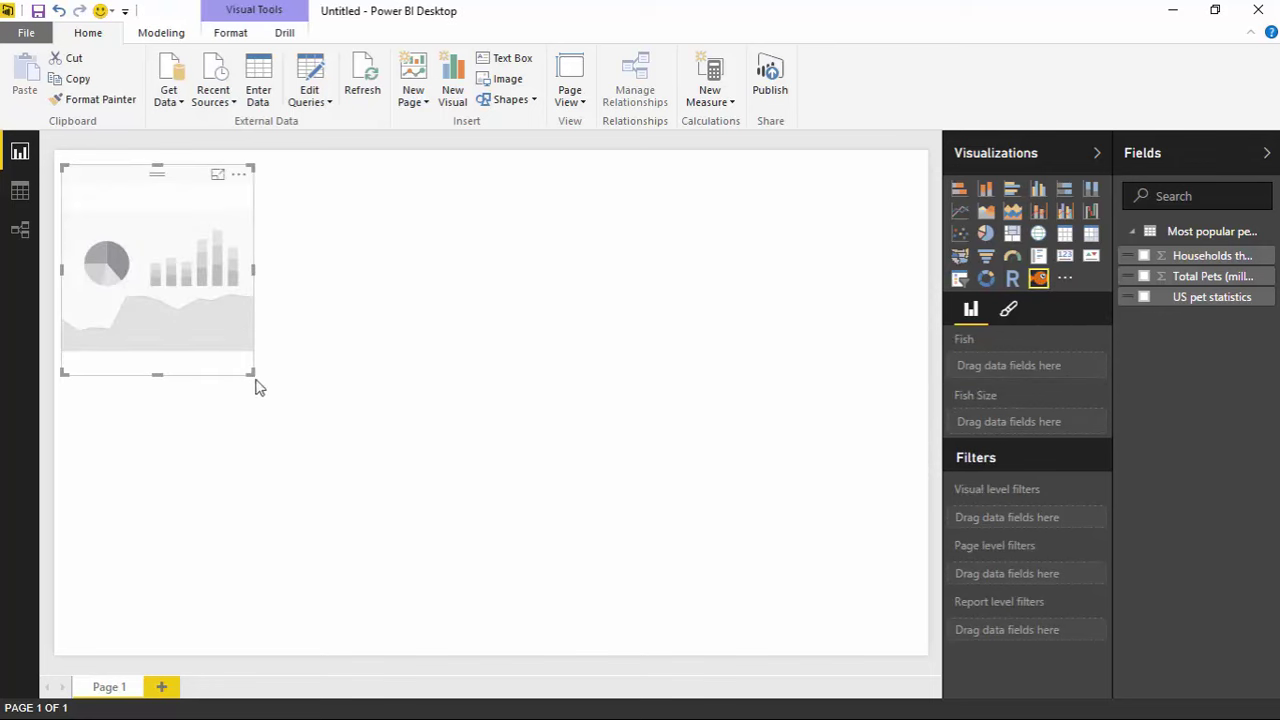
pyautogui.moveTo(252, 372); pyautogui.dragTo(551, 636)
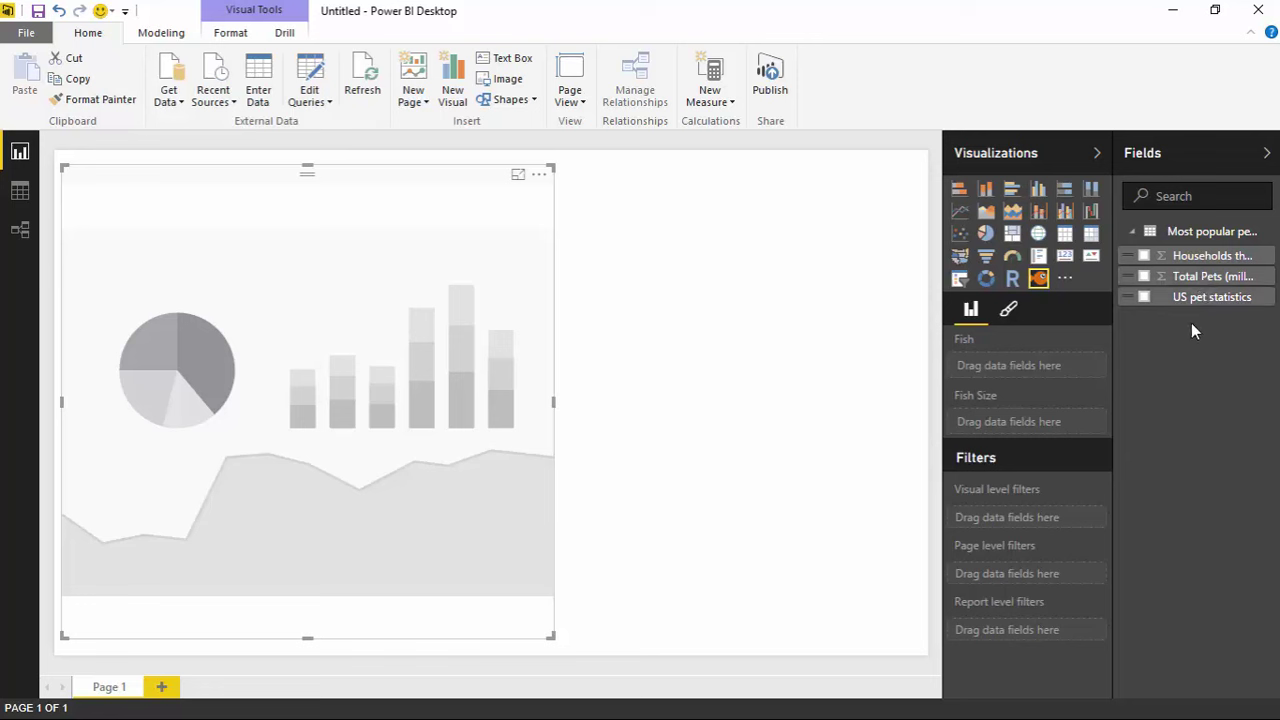
pyautogui.click(1144, 297)
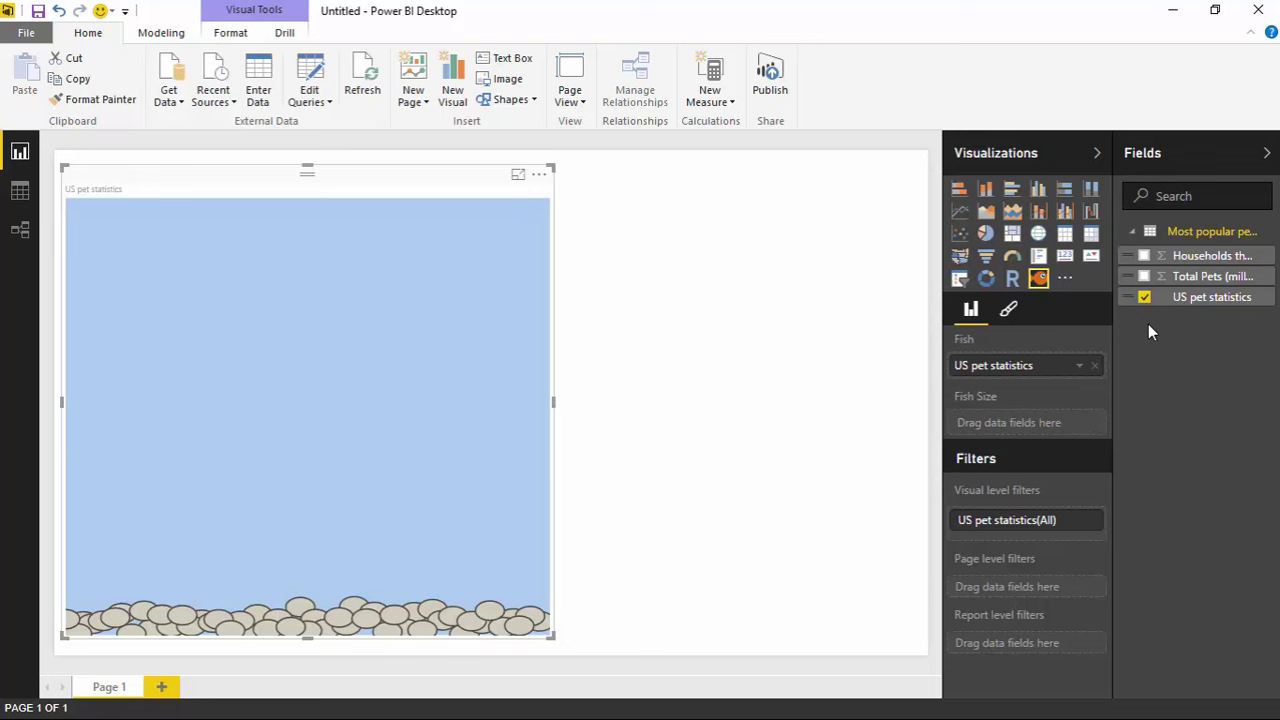
pyautogui.click(1144, 256)
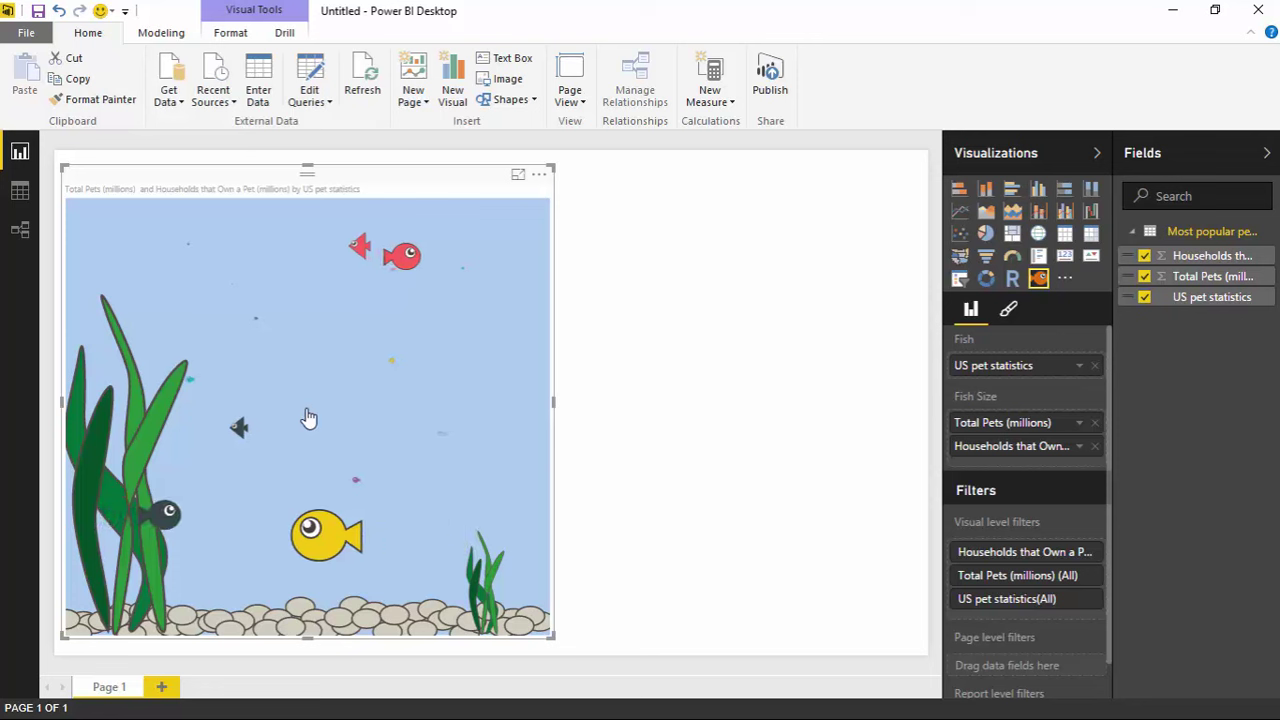
pyautogui.moveTo(295, 552)
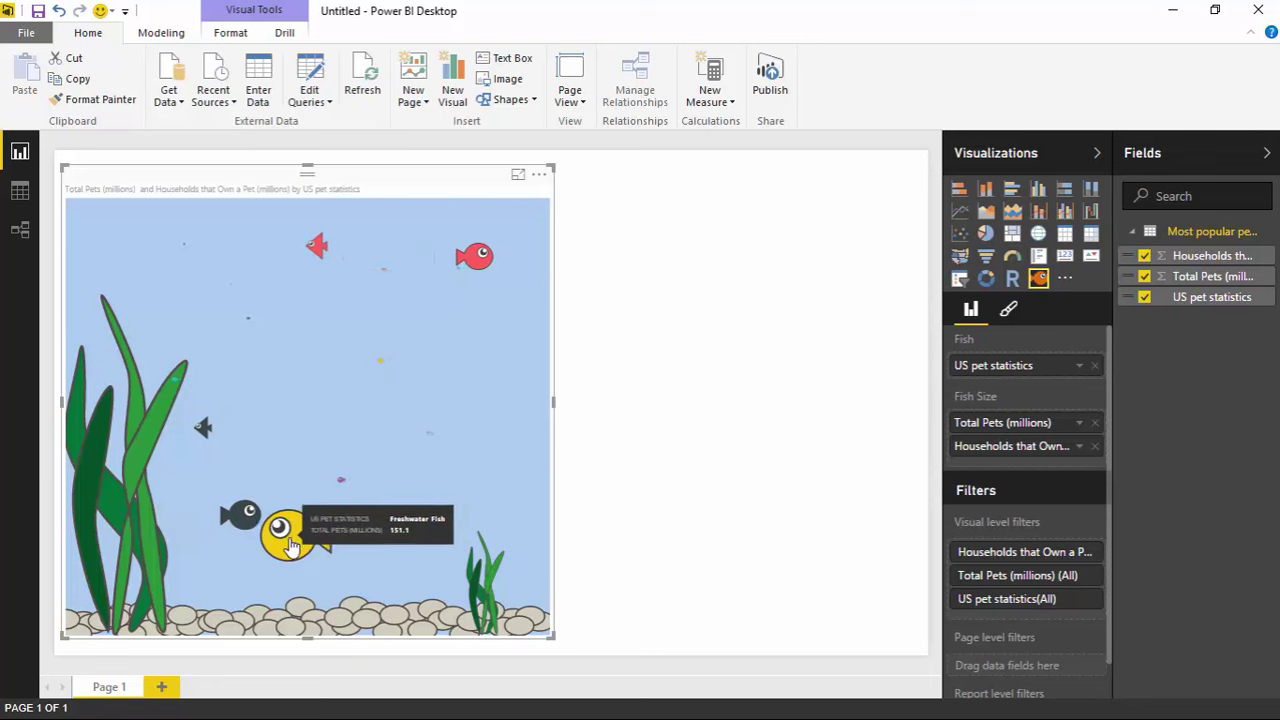
pyautogui.moveTo(303, 255)
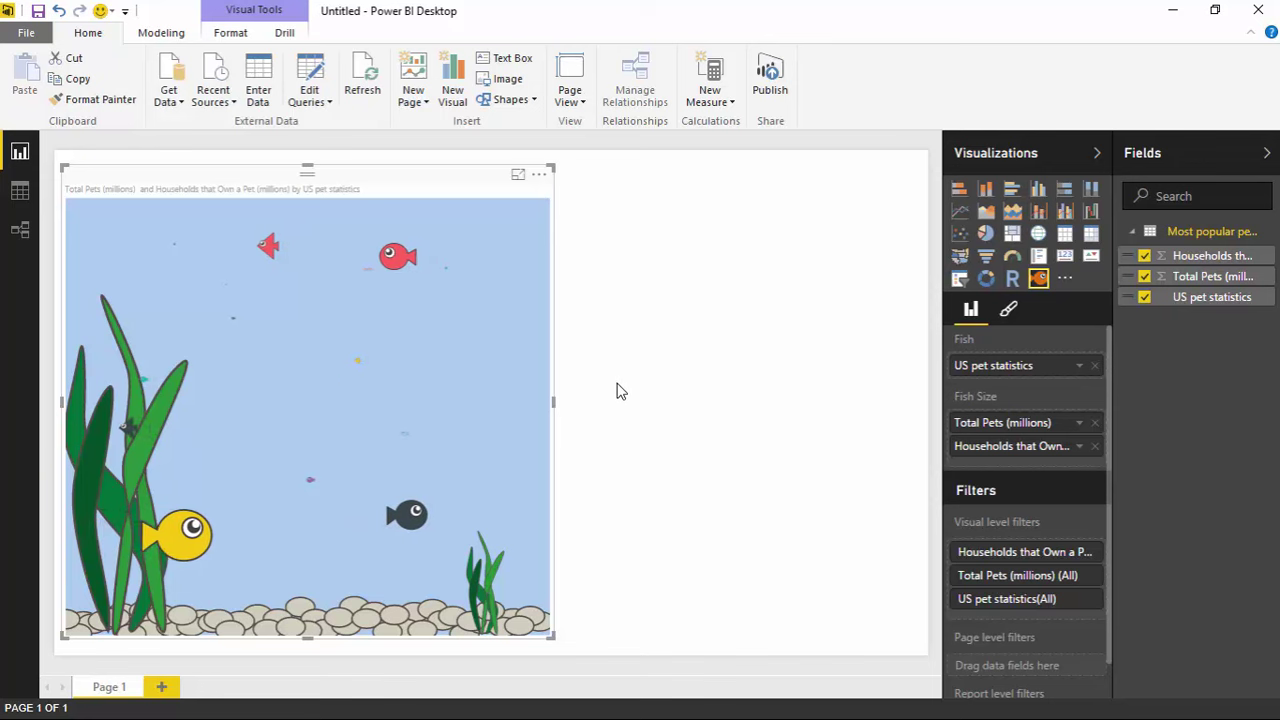
pyautogui.moveTo(220, 553)
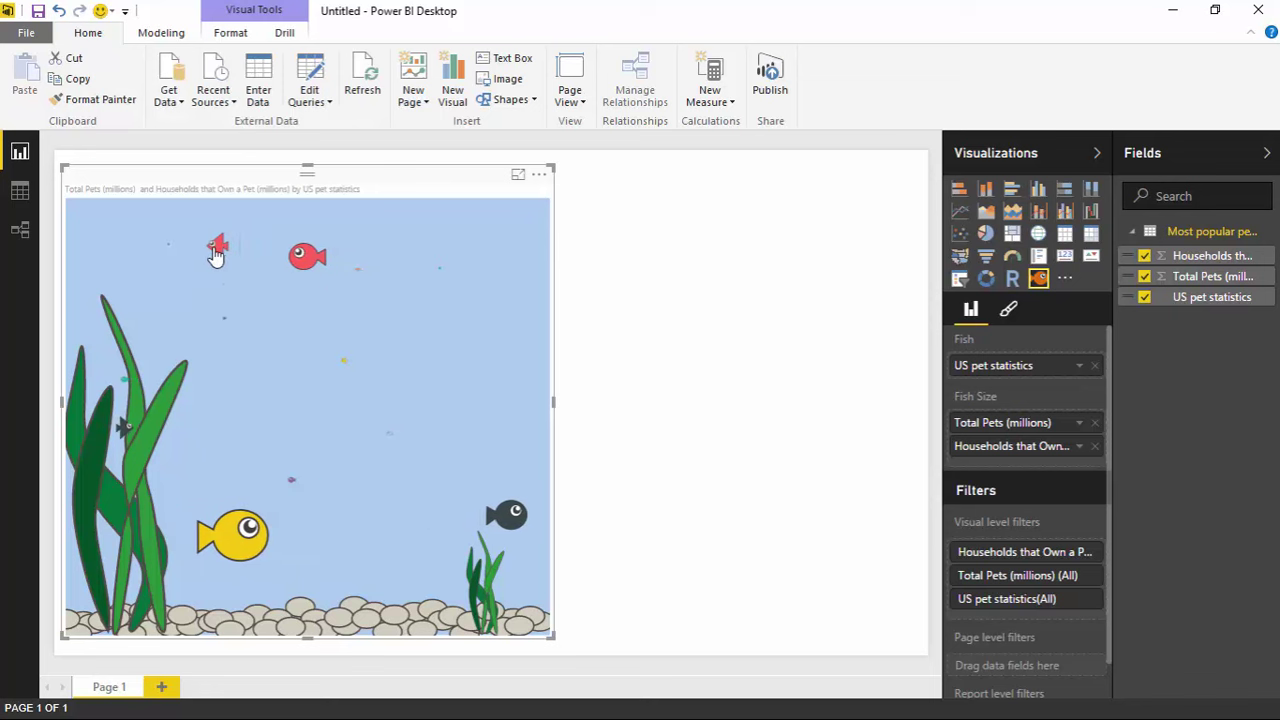
pyautogui.moveTo(213, 253)
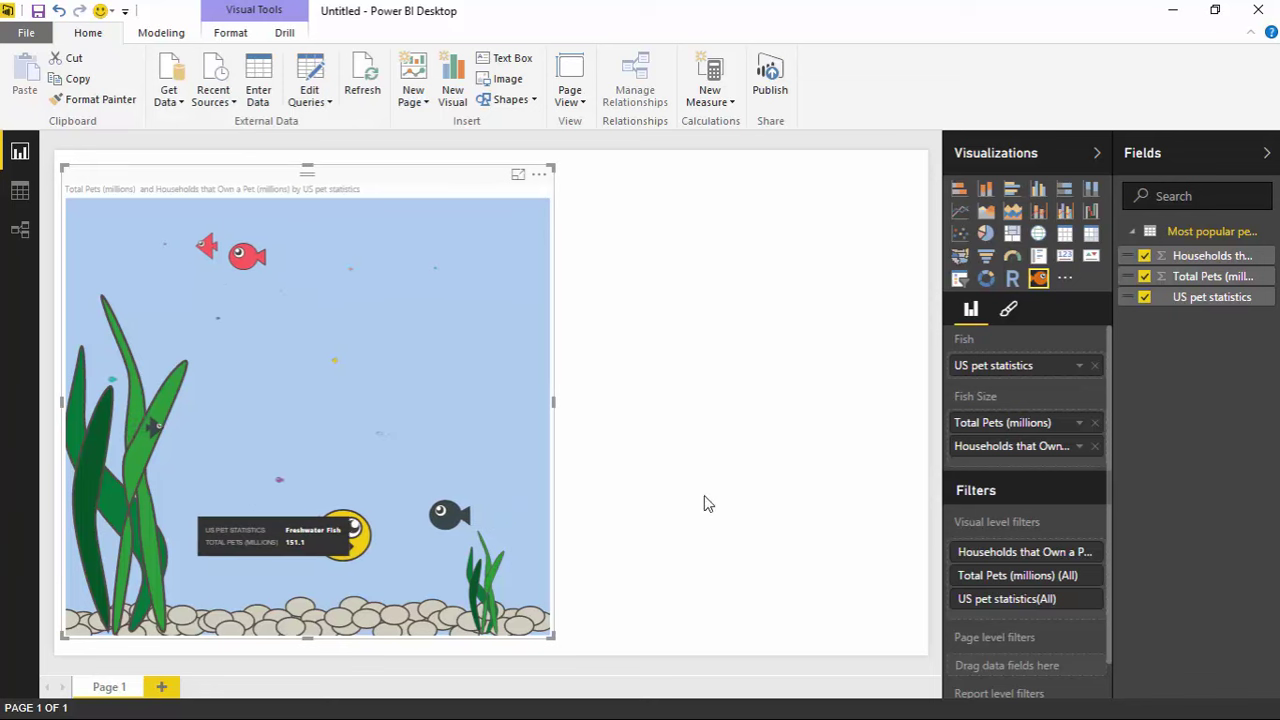
pyautogui.click(658, 415)
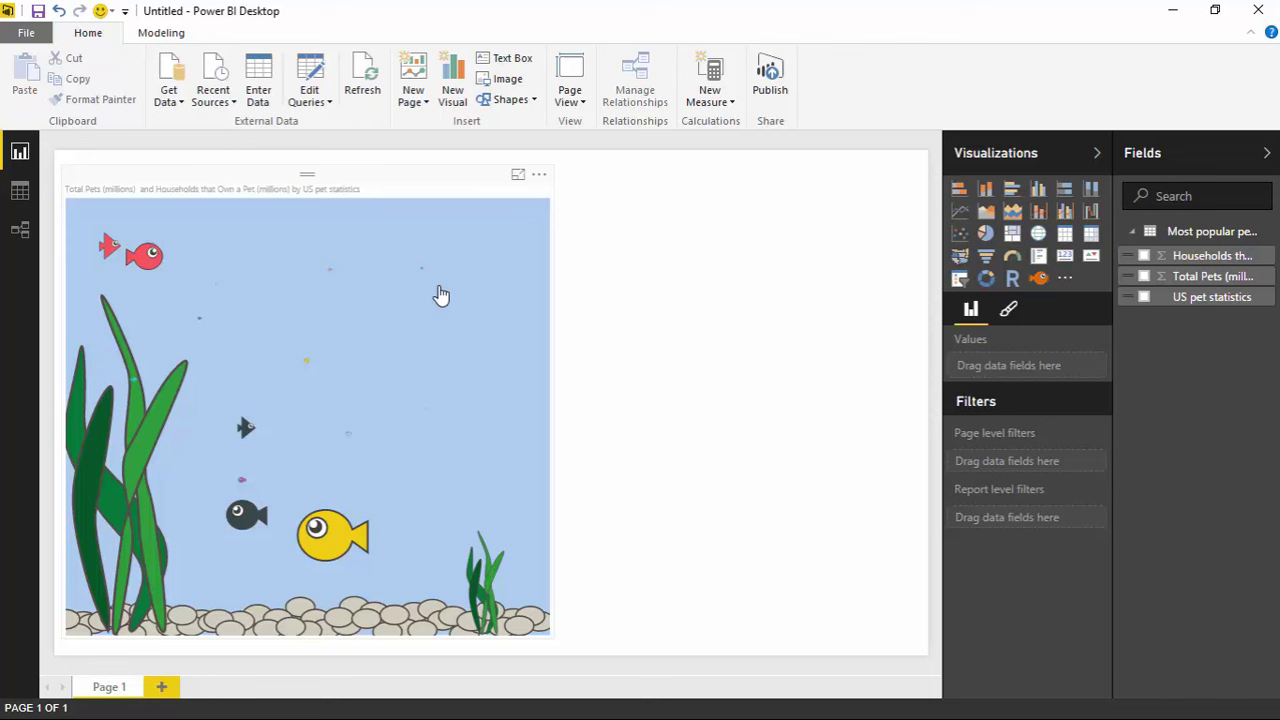
# Step: Turn on the aquarium visual's border, lock its aspect, and enlarge it slightly
pyautogui.click(1009, 311)
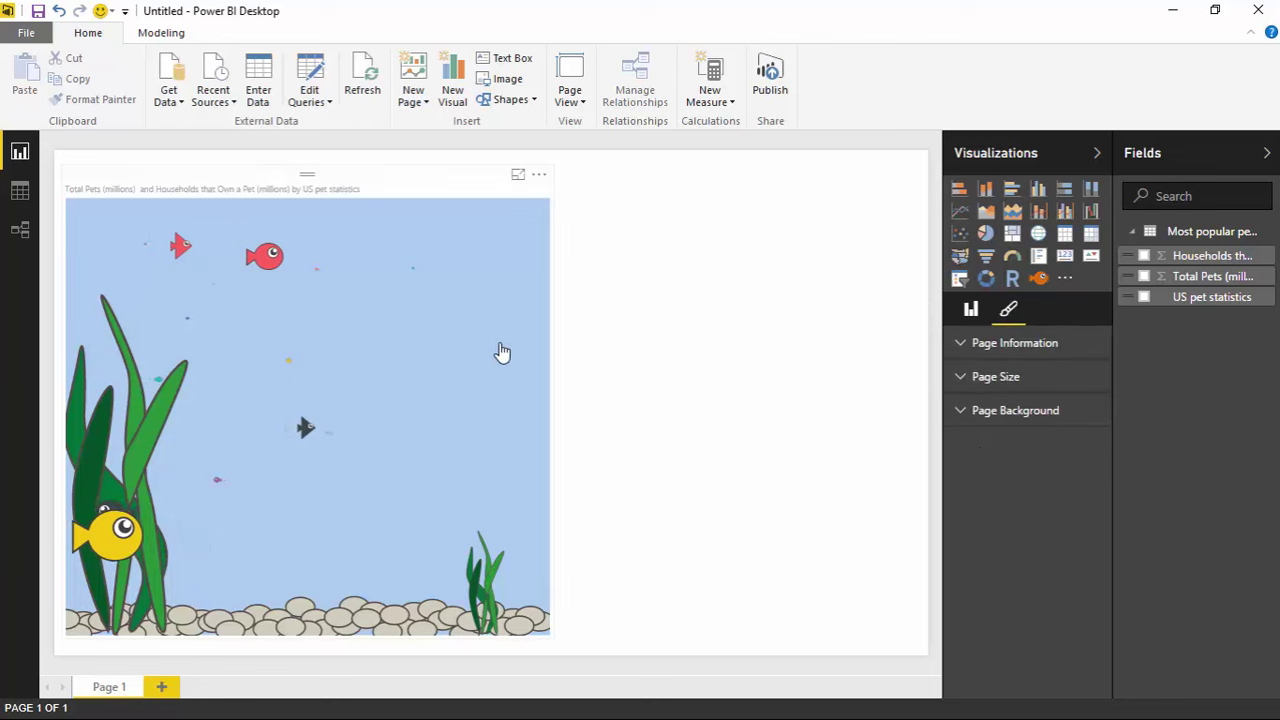
pyautogui.click(452, 310)
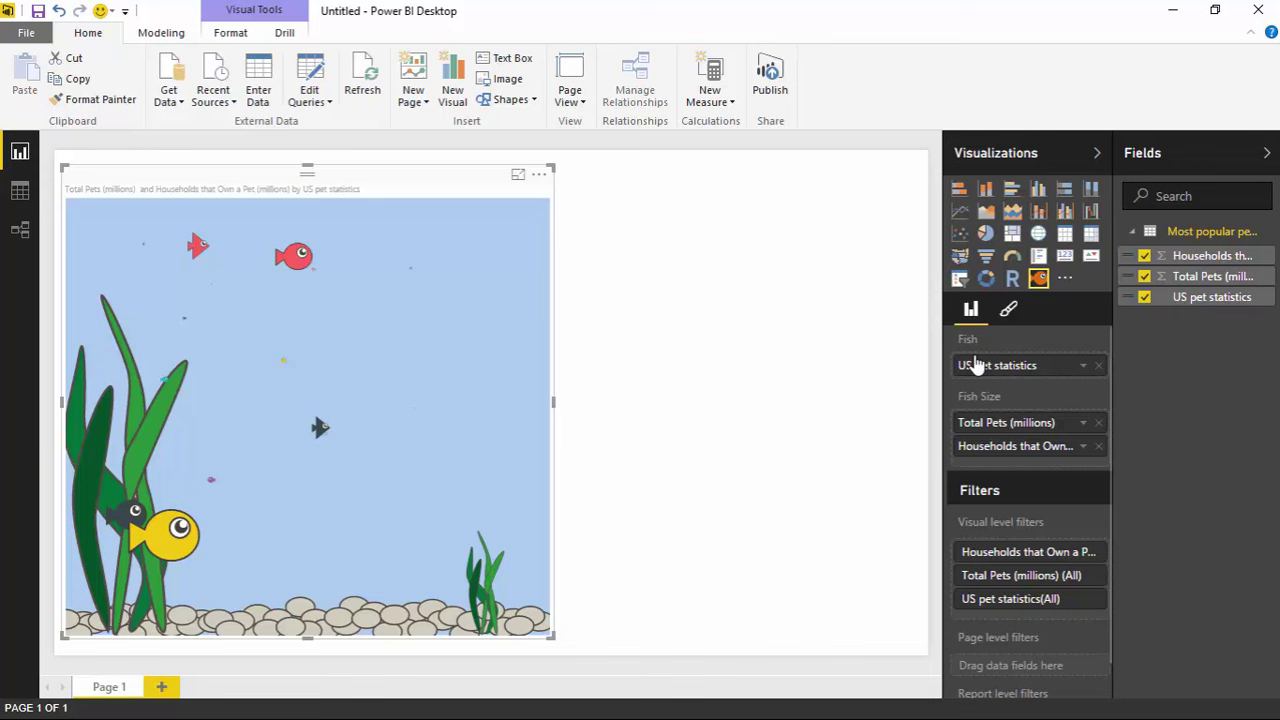
pyautogui.click(1009, 310)
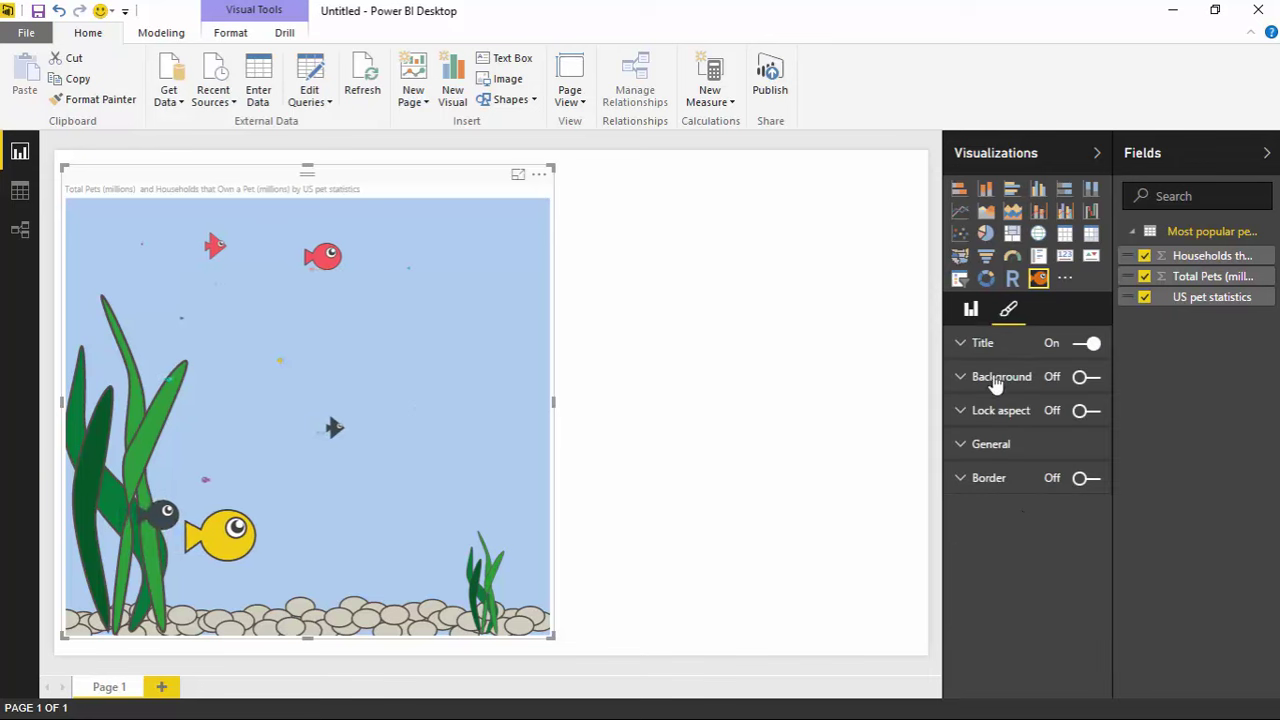
pyautogui.click(1062, 479)
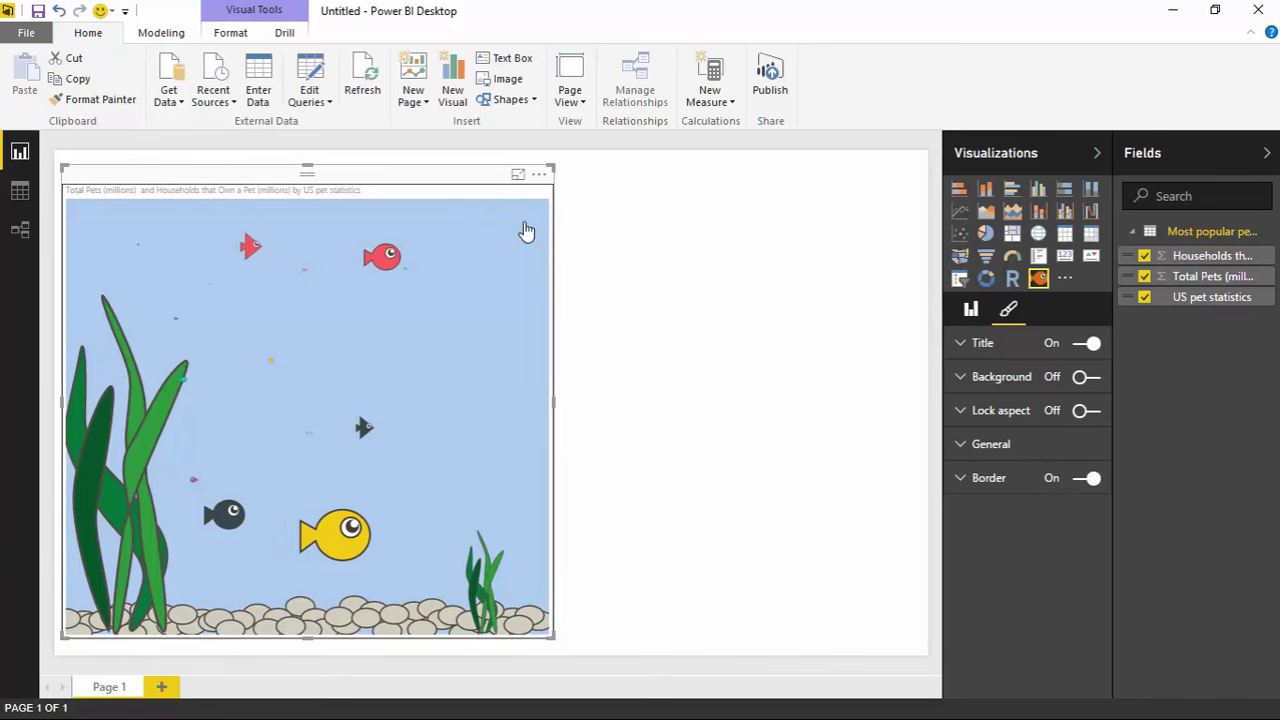
pyautogui.click(962, 444)
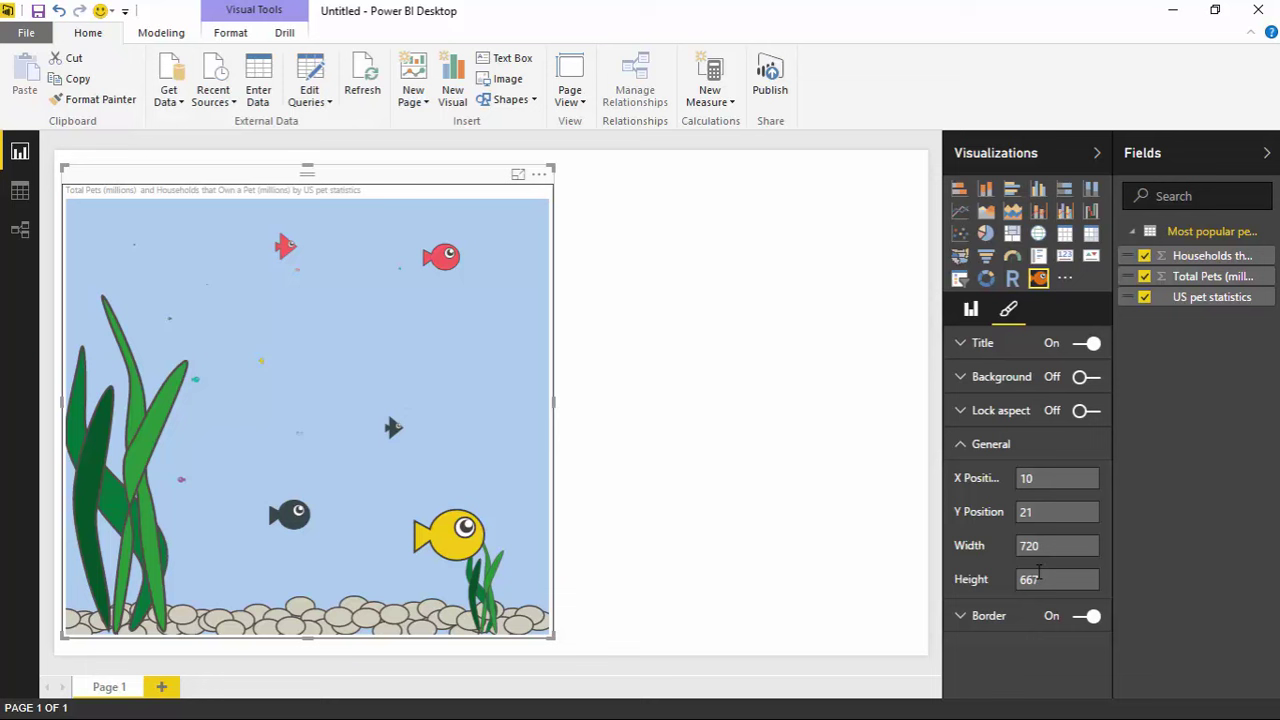
pyautogui.click(963, 446)
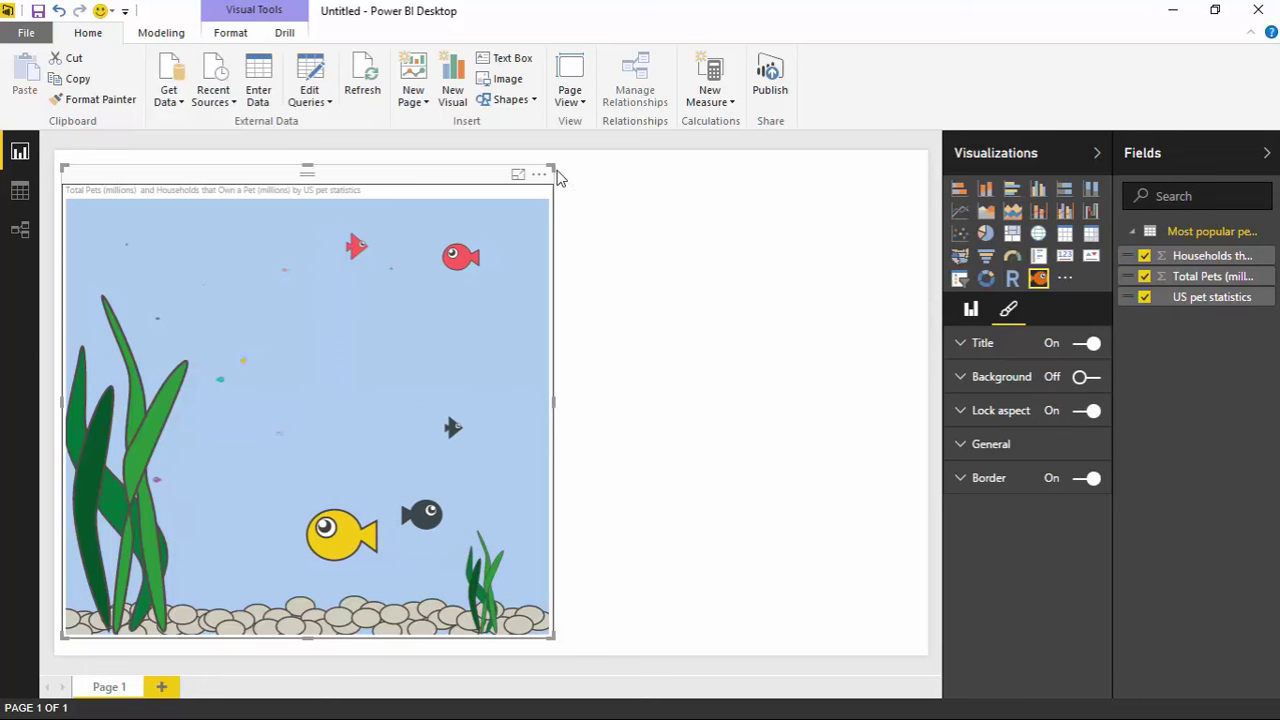
pyautogui.moveTo(554, 163)
pyautogui.mouseDown()
pyautogui.moveTo(466, 214)
pyautogui.moveTo(443, 286)
pyautogui.moveTo(568, 152)
pyautogui.mouseUp()
pyautogui.click(593, 321)
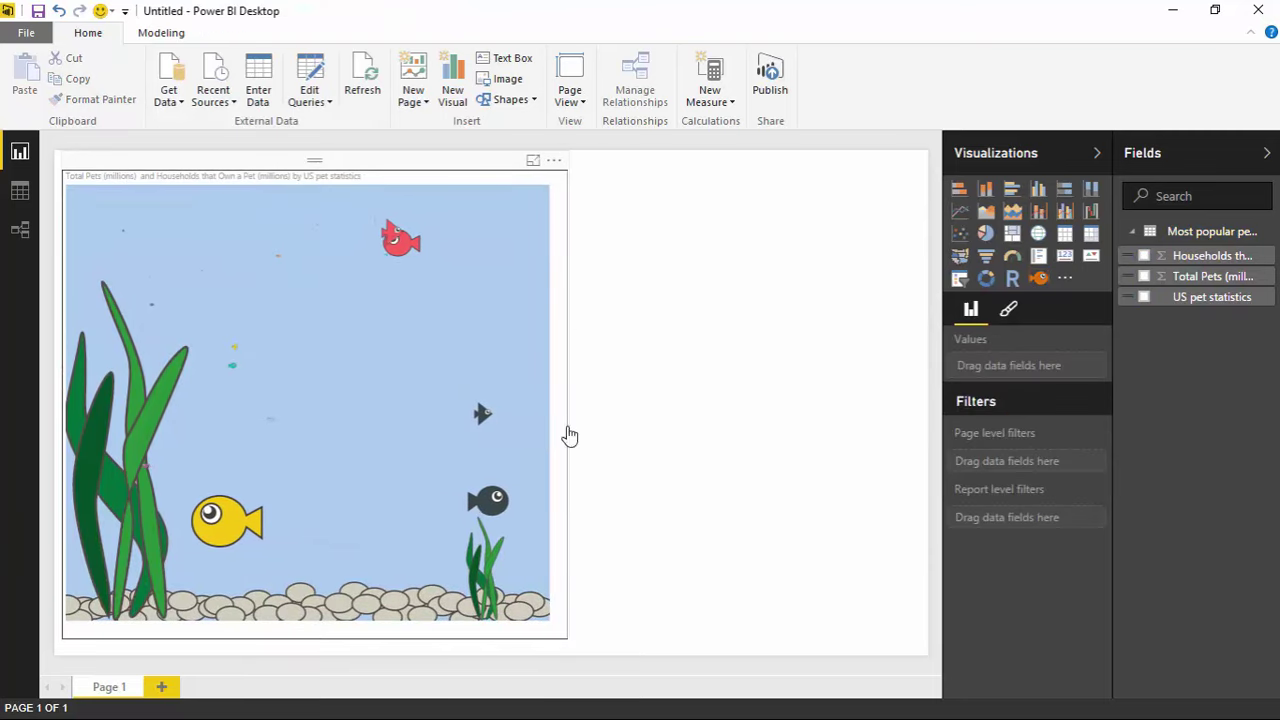
pyautogui.click(500, 363)
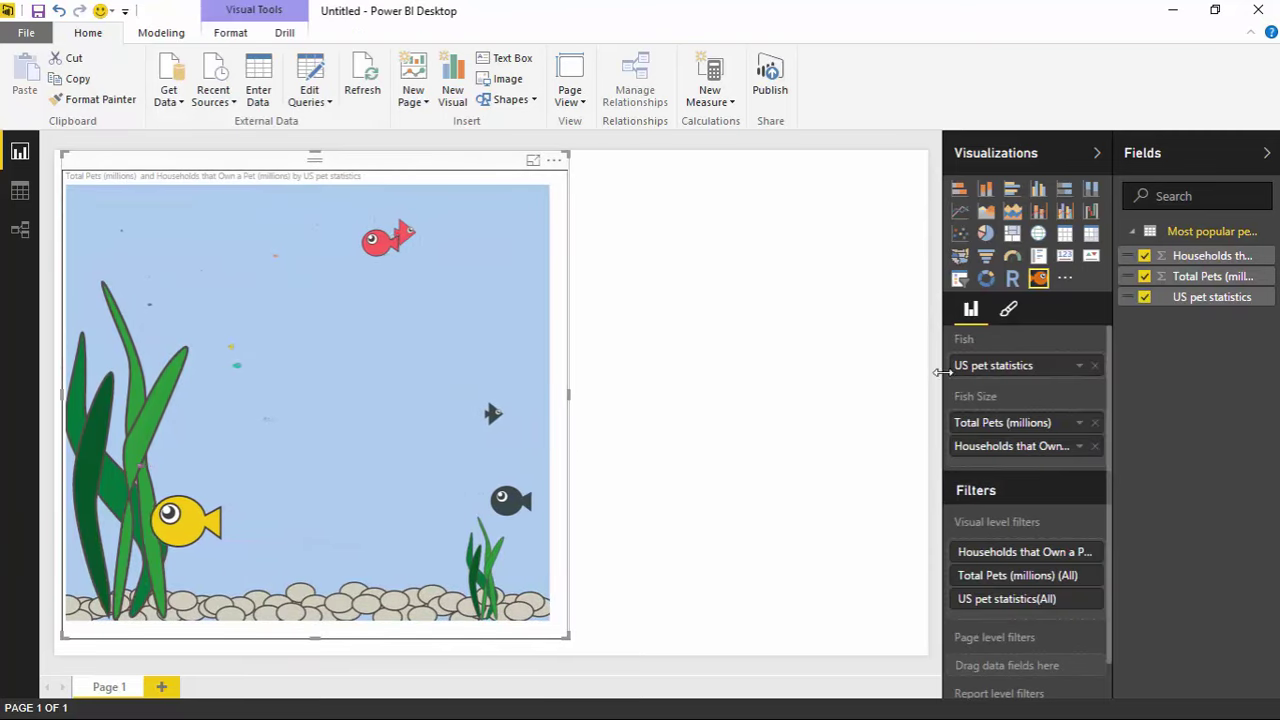
# Step: Try a purple background on the aquarium visual, then switch Background off
pyautogui.click(1008, 310)
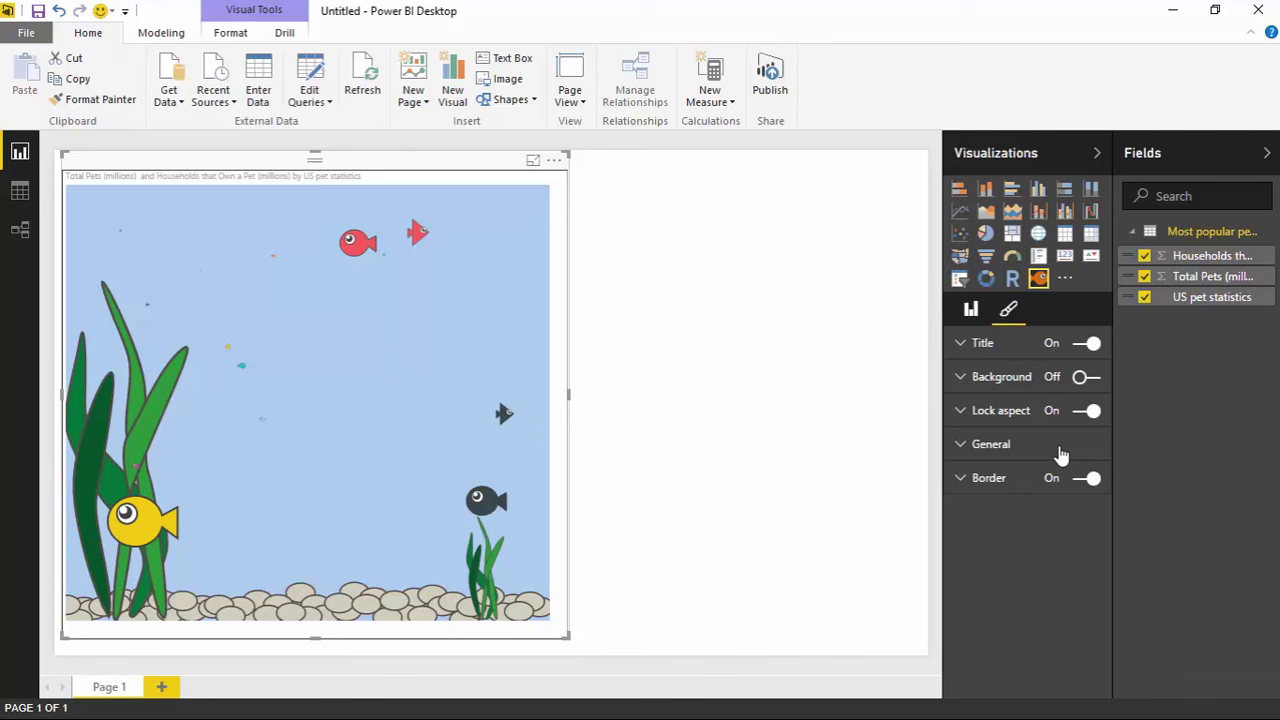
pyautogui.click(960, 377)
pyautogui.click(1080, 378)
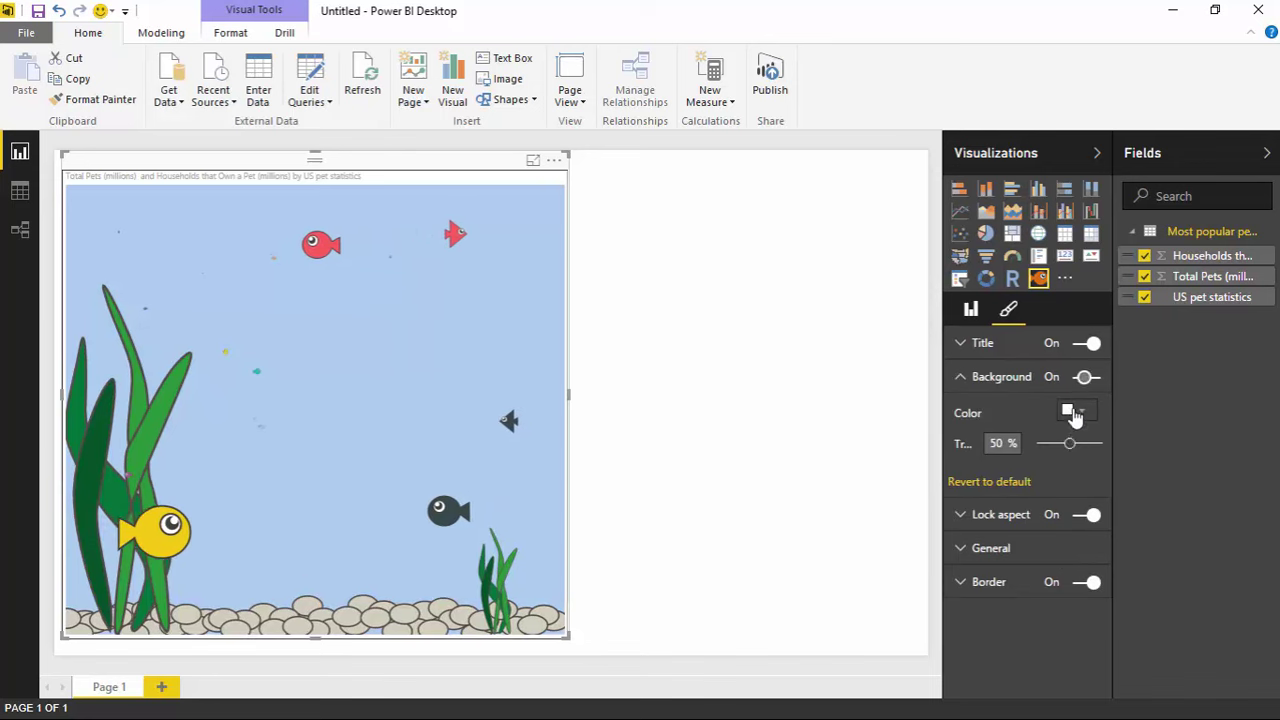
pyautogui.click(1074, 411)
pyautogui.click(1052, 473)
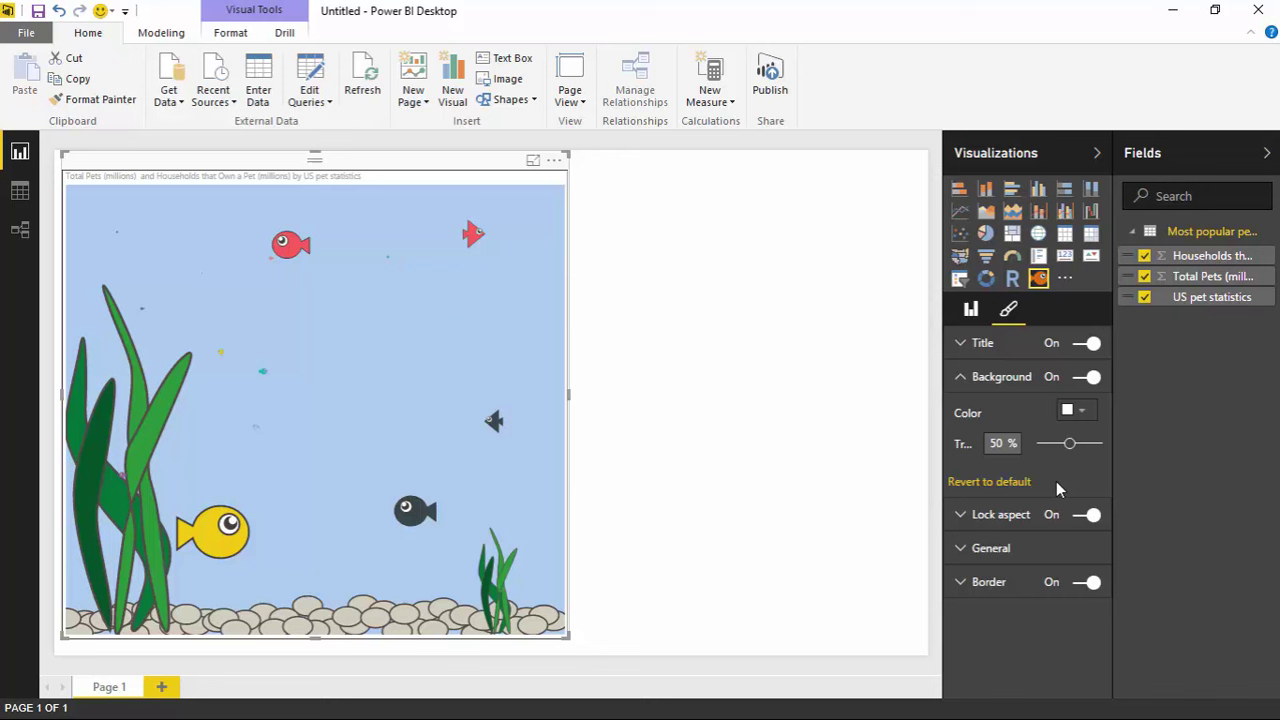
pyautogui.click(1085, 411)
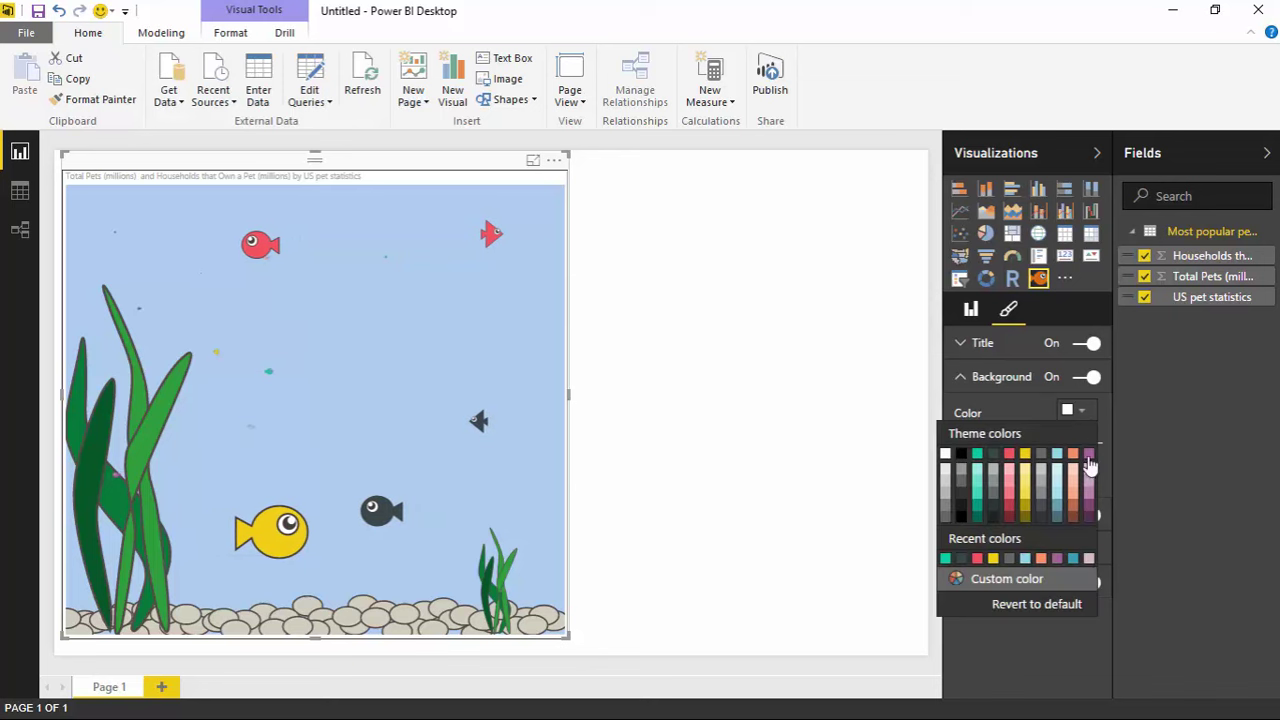
pyautogui.click(1082, 458)
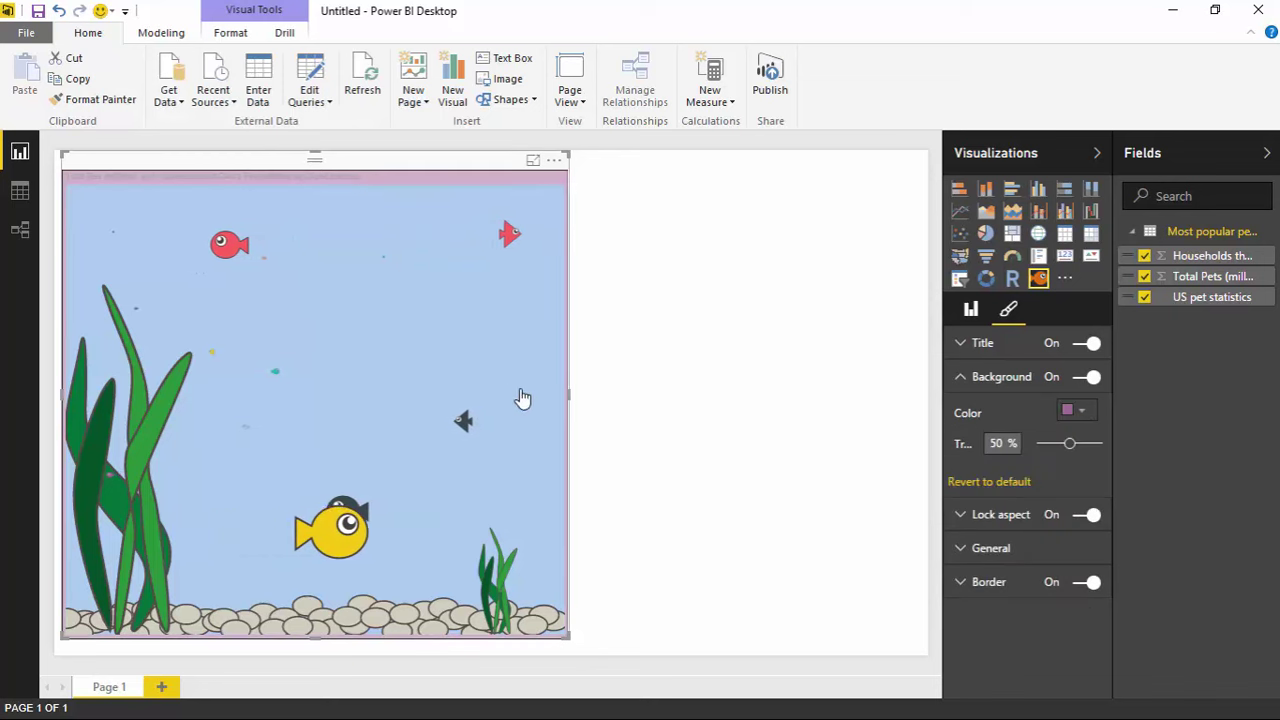
pyautogui.click(1000, 482)
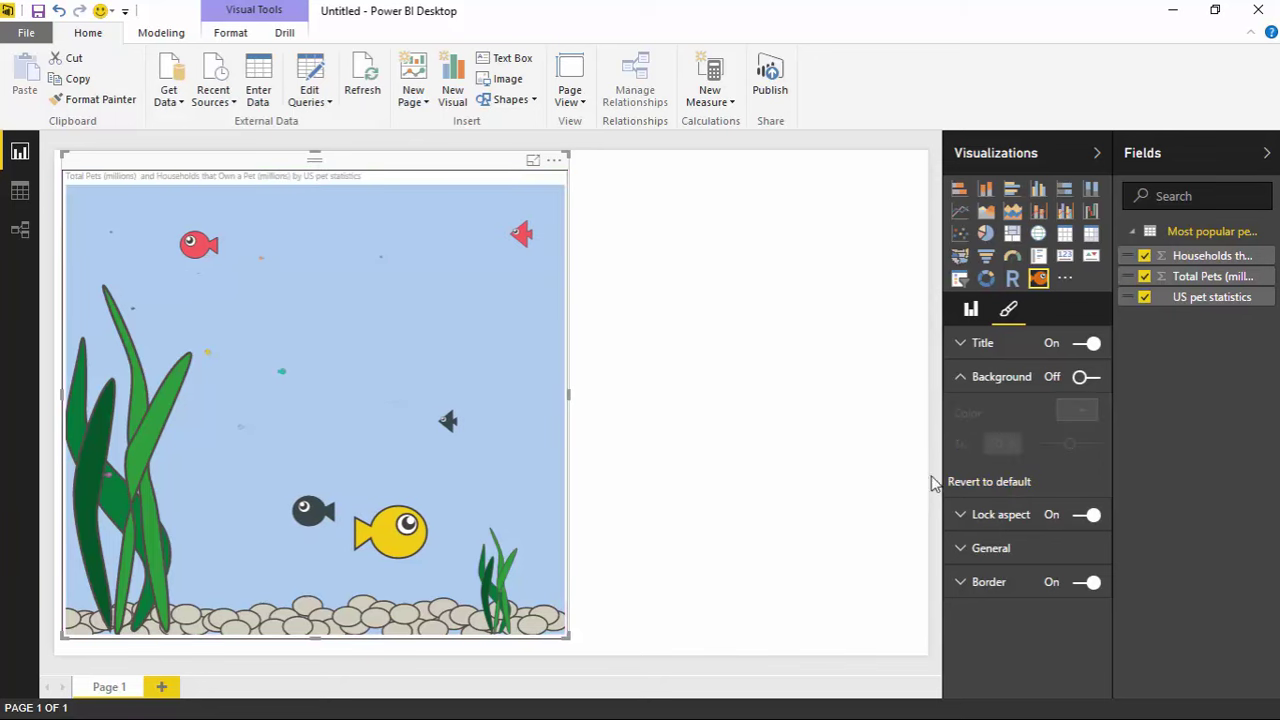
# Step: Set the aquarium title to 14 pt black text, trying center then left alignment
pyautogui.click(961, 379)
pyautogui.click(958, 344)
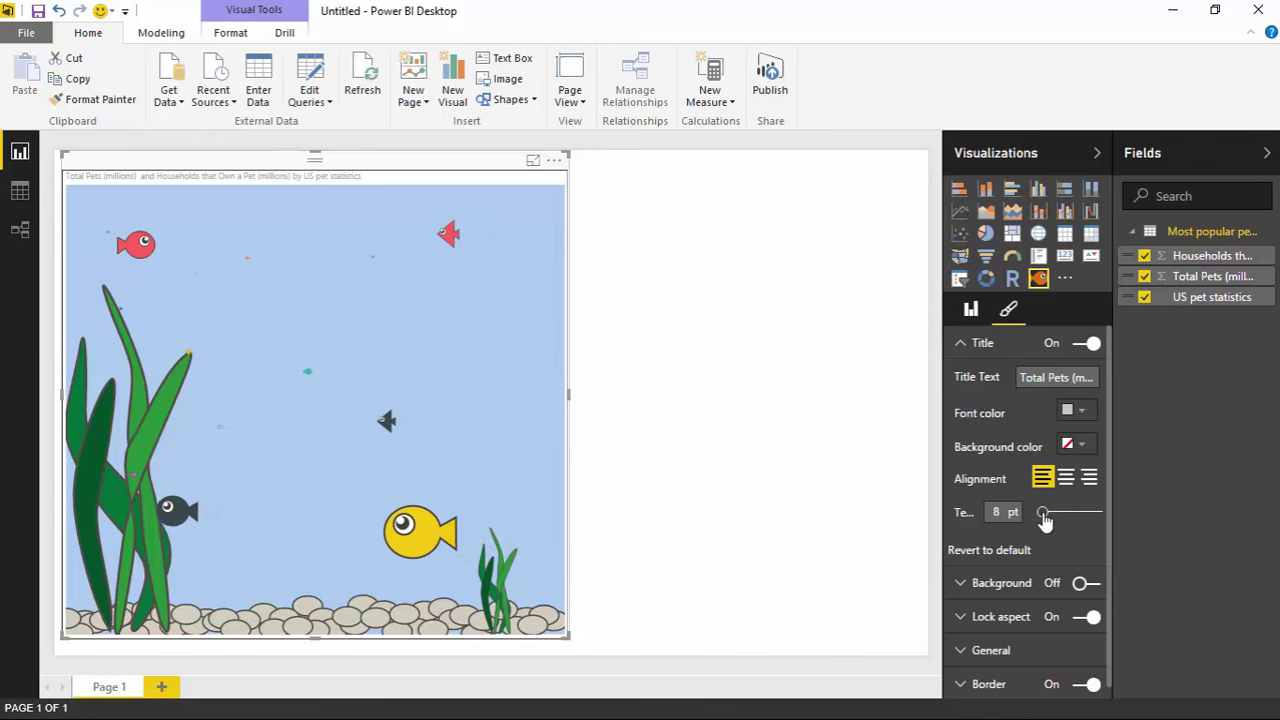
pyautogui.moveTo(1045, 519); pyautogui.dragTo(1057, 527)
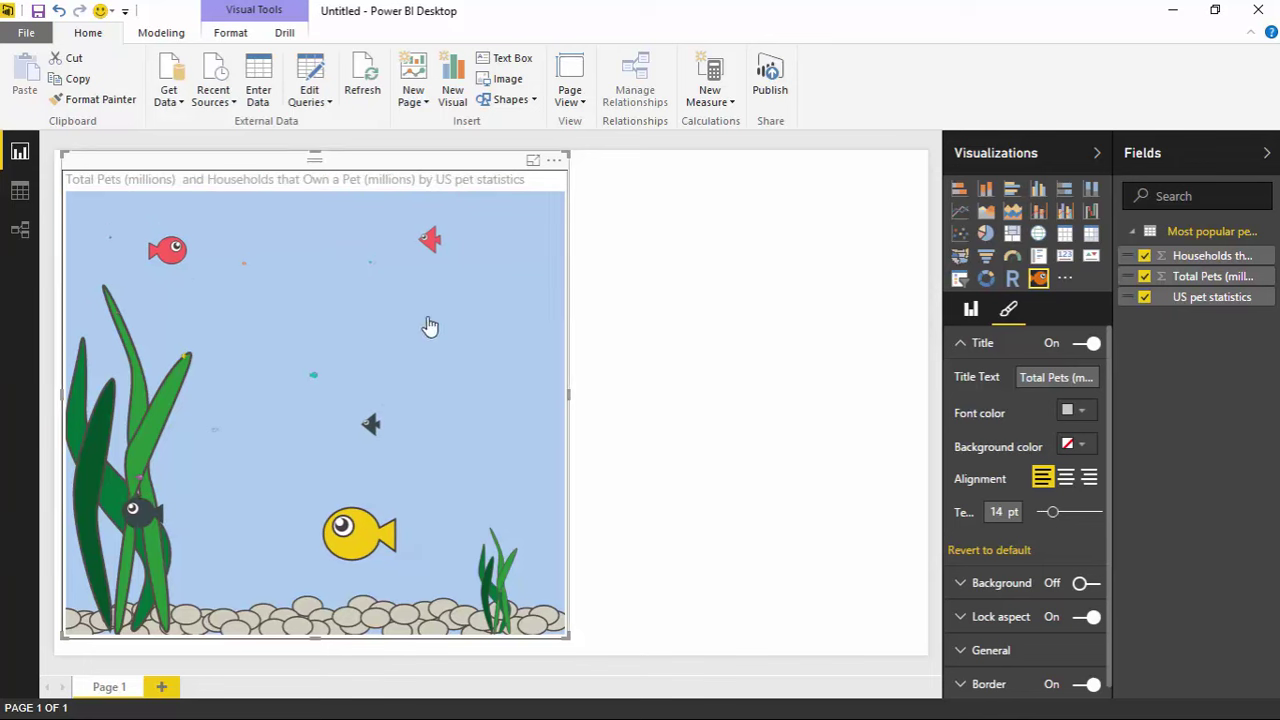
pyautogui.click(1066, 478)
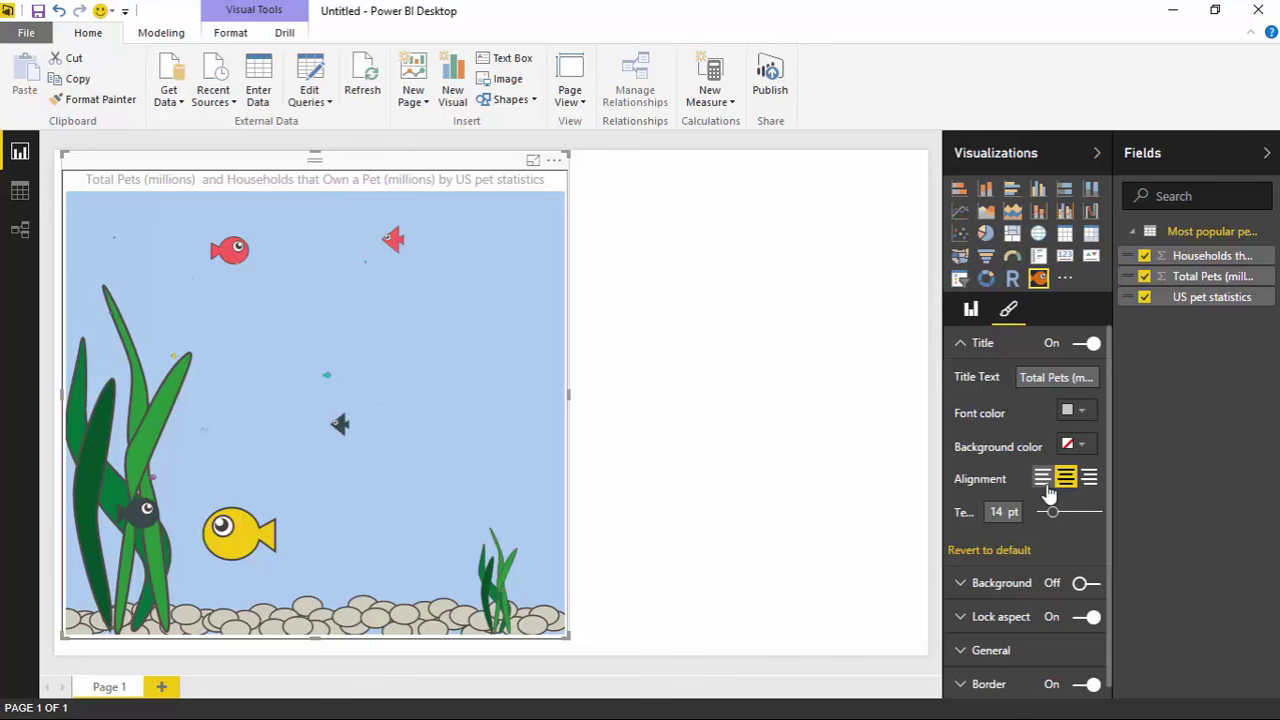
pyautogui.click(1042, 479)
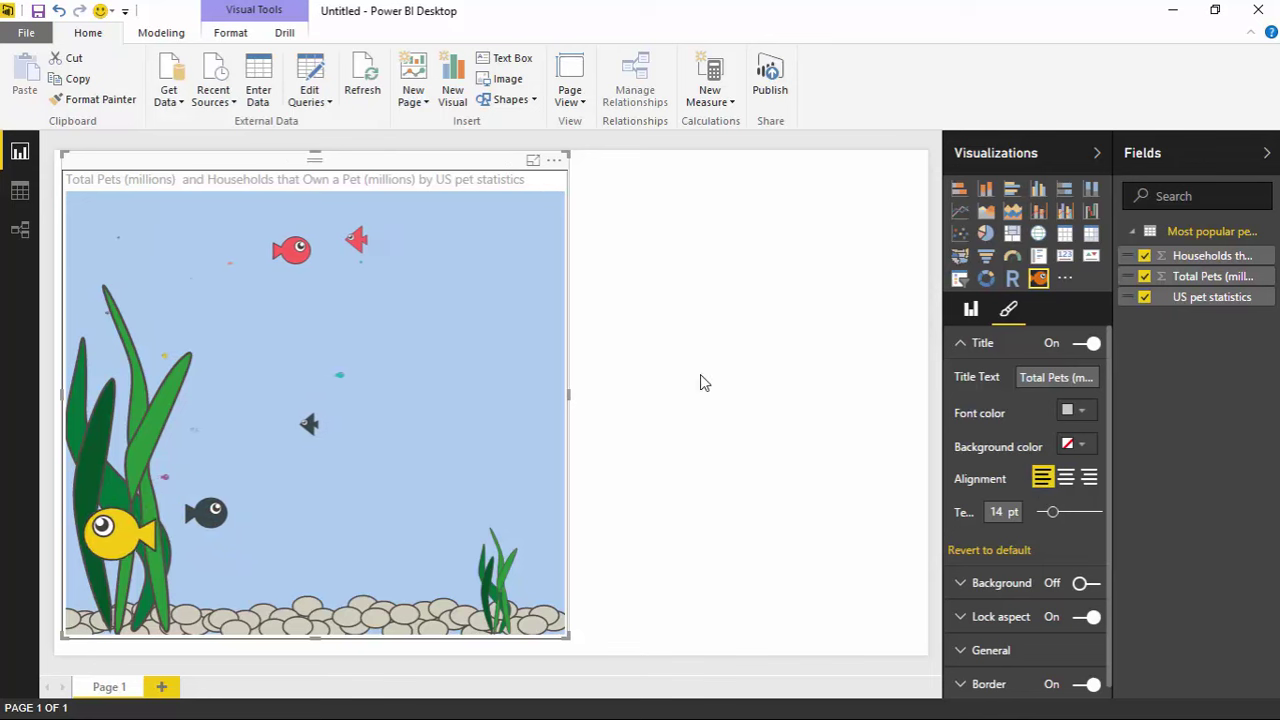
pyautogui.click(1084, 414)
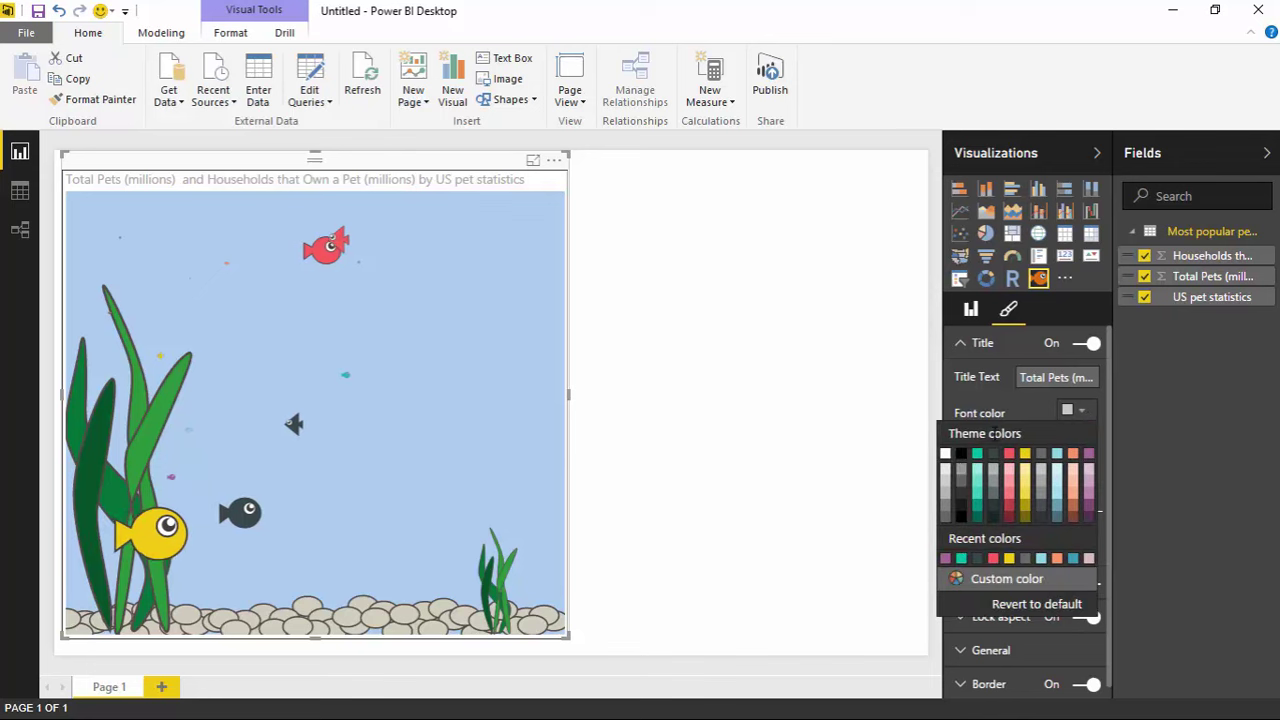
pyautogui.click(961, 453)
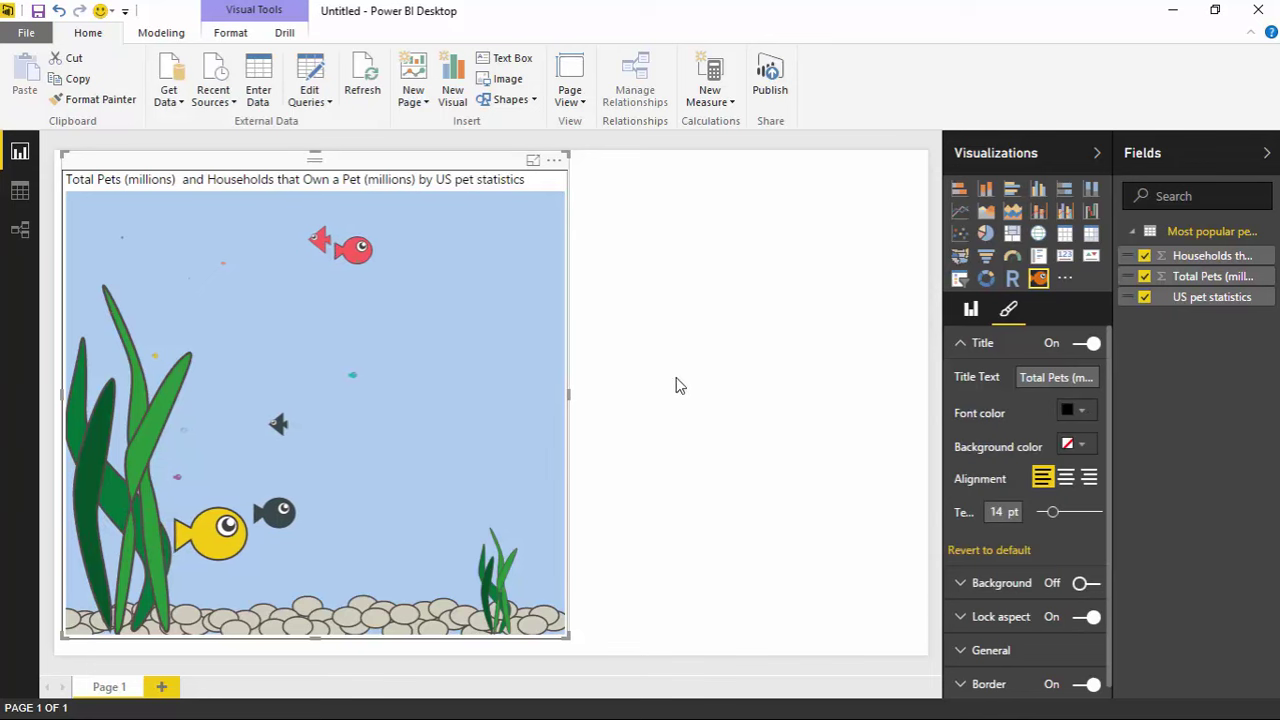
pyautogui.click(760, 455)
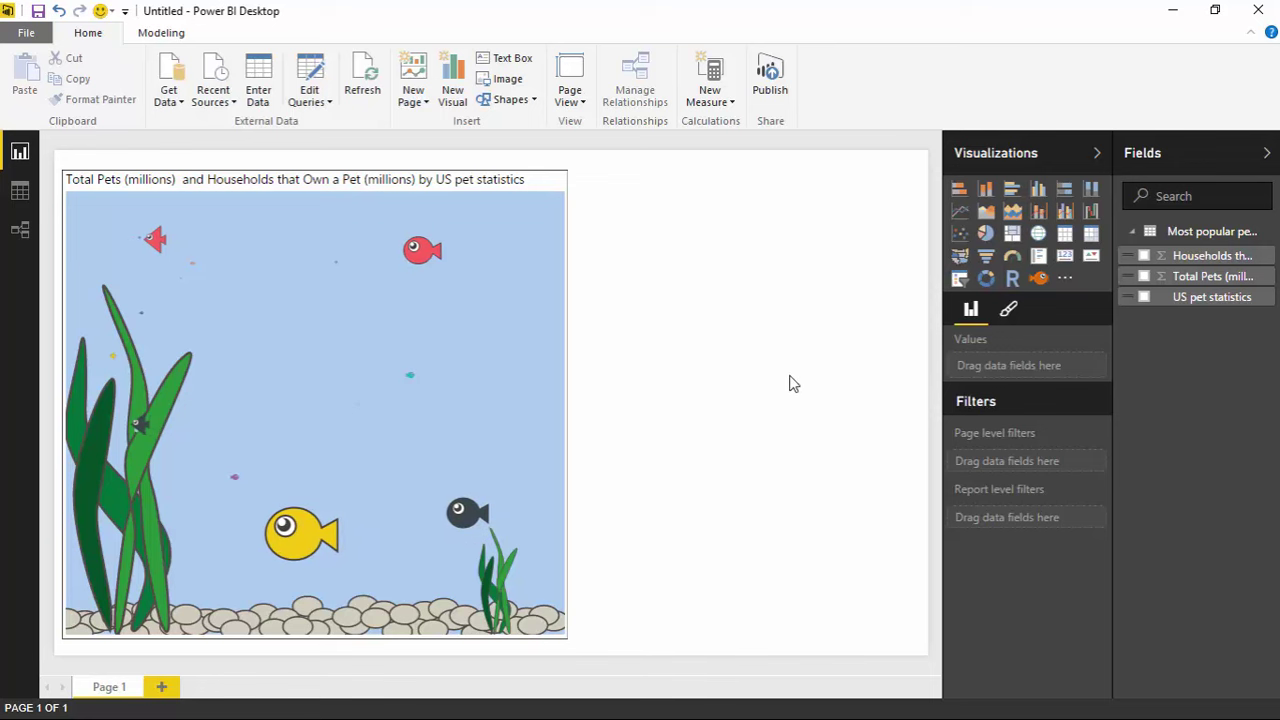
# Step: Add a table with US pet statistics, Total Pets and Households, widened to show all columns
pyautogui.click(1065, 233)
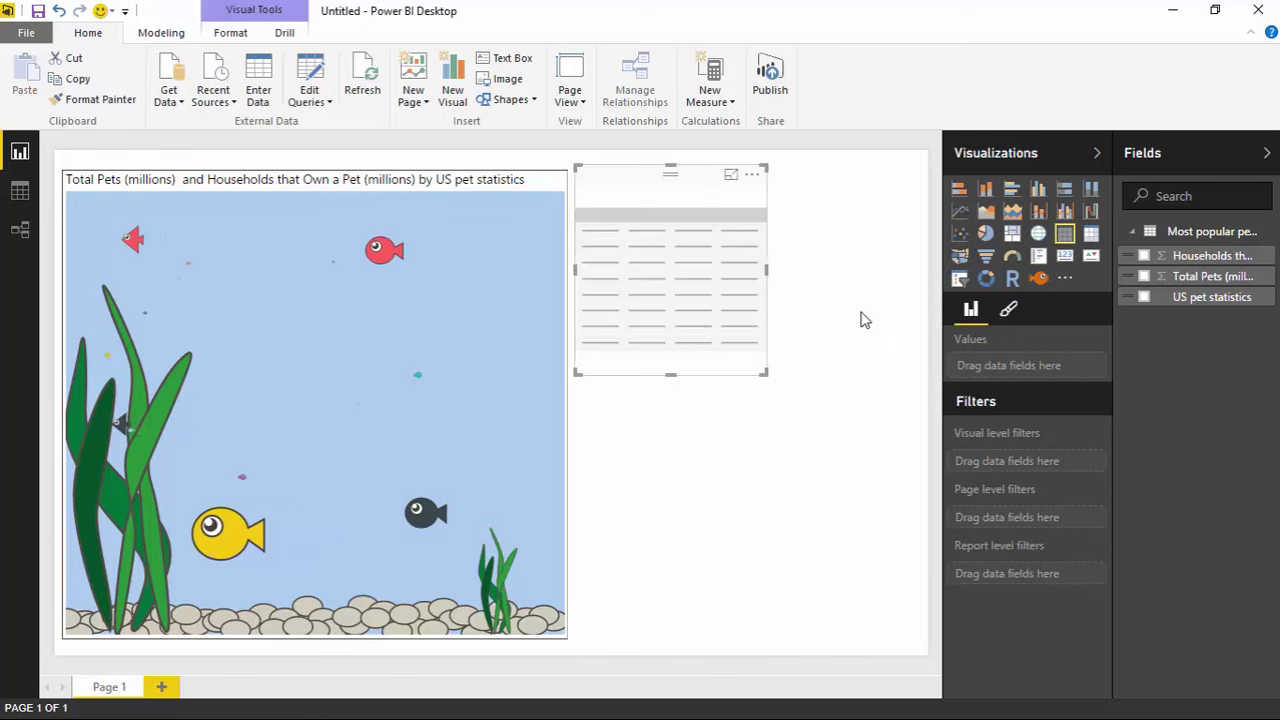
pyautogui.click(1144, 297)
pyautogui.click(1144, 277)
pyautogui.click(1144, 256)
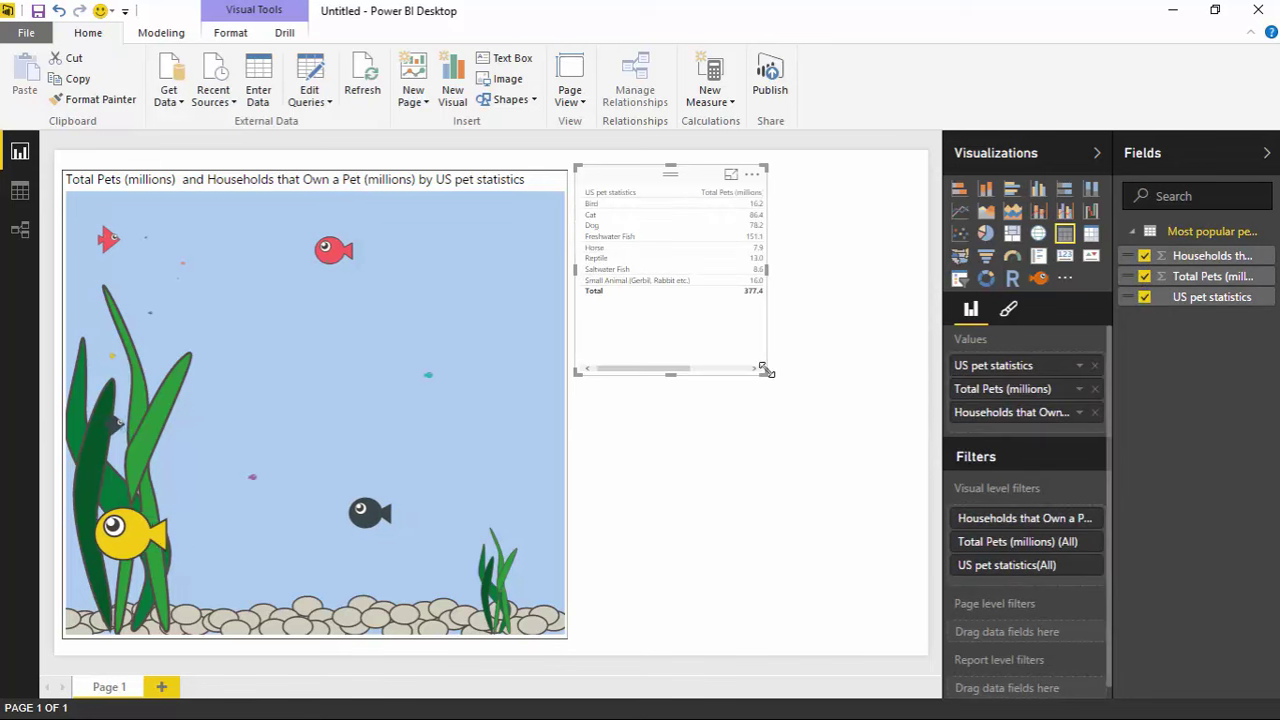
pyautogui.moveTo(775, 376); pyautogui.dragTo(930, 392)
pyautogui.click(934, 409)
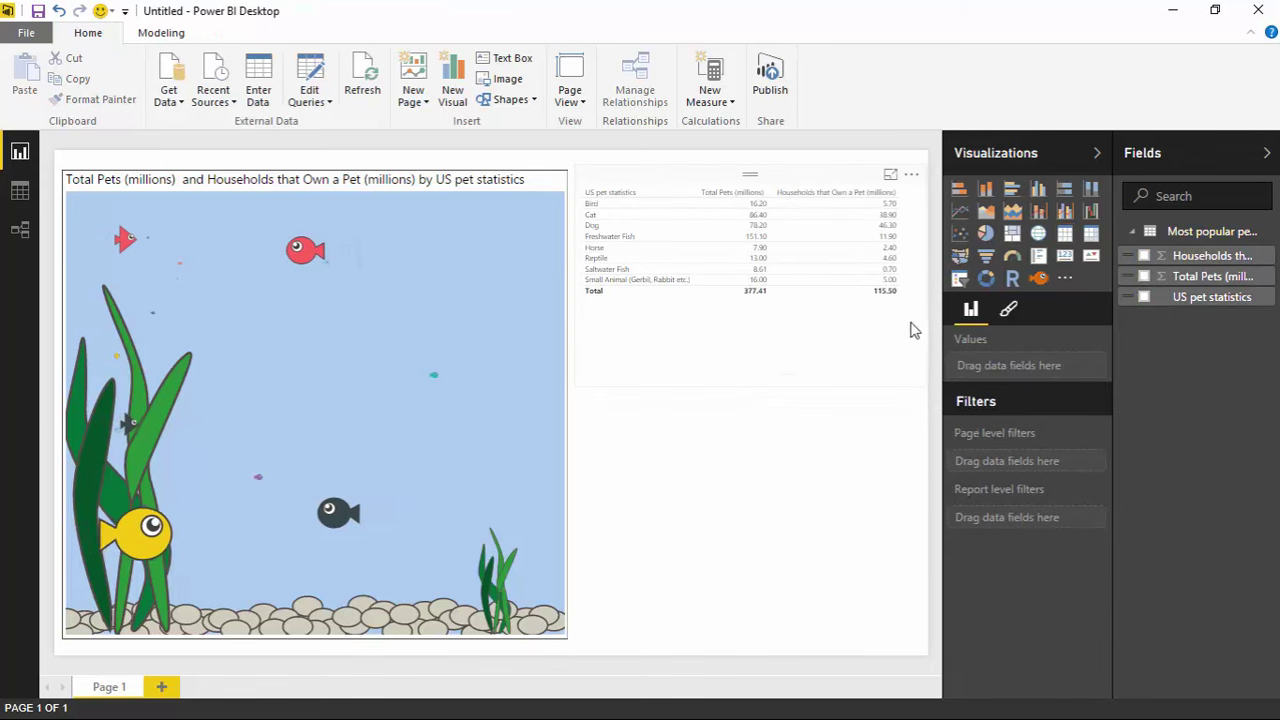
pyautogui.click(914, 329)
# Step: Set the table's General text size to 9 pt
pyautogui.click(1009, 312)
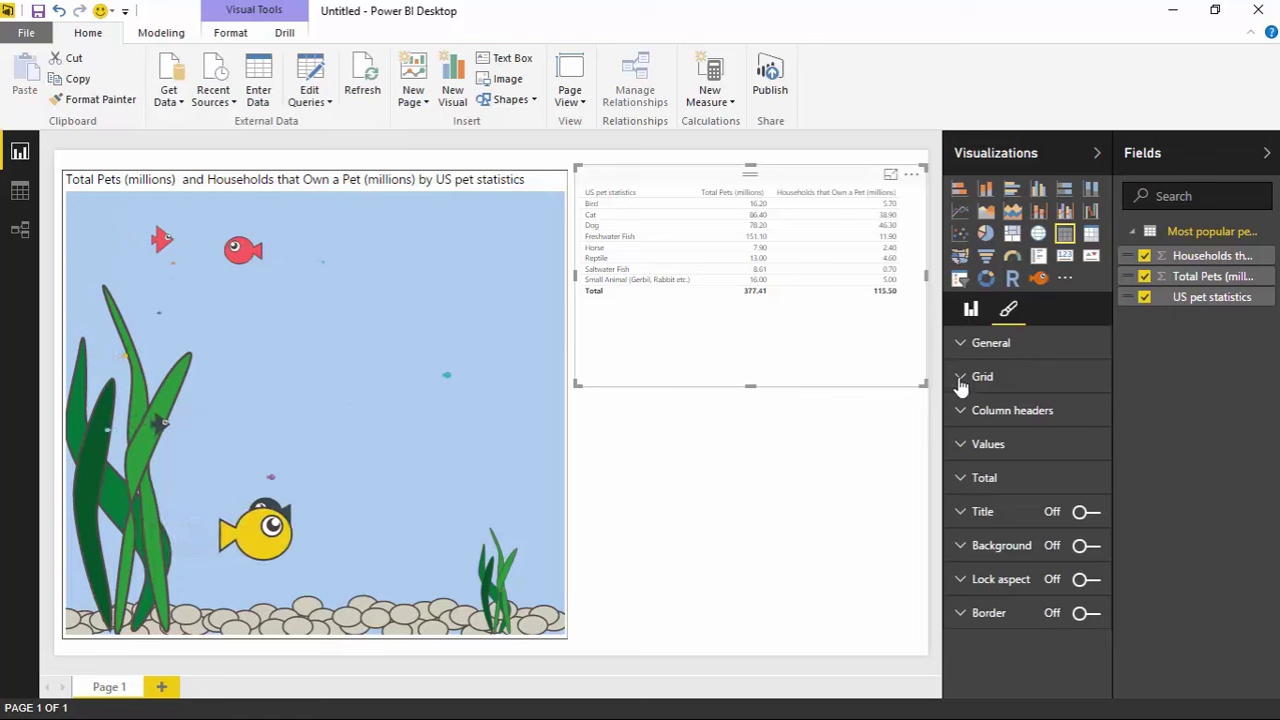
pyautogui.click(962, 446)
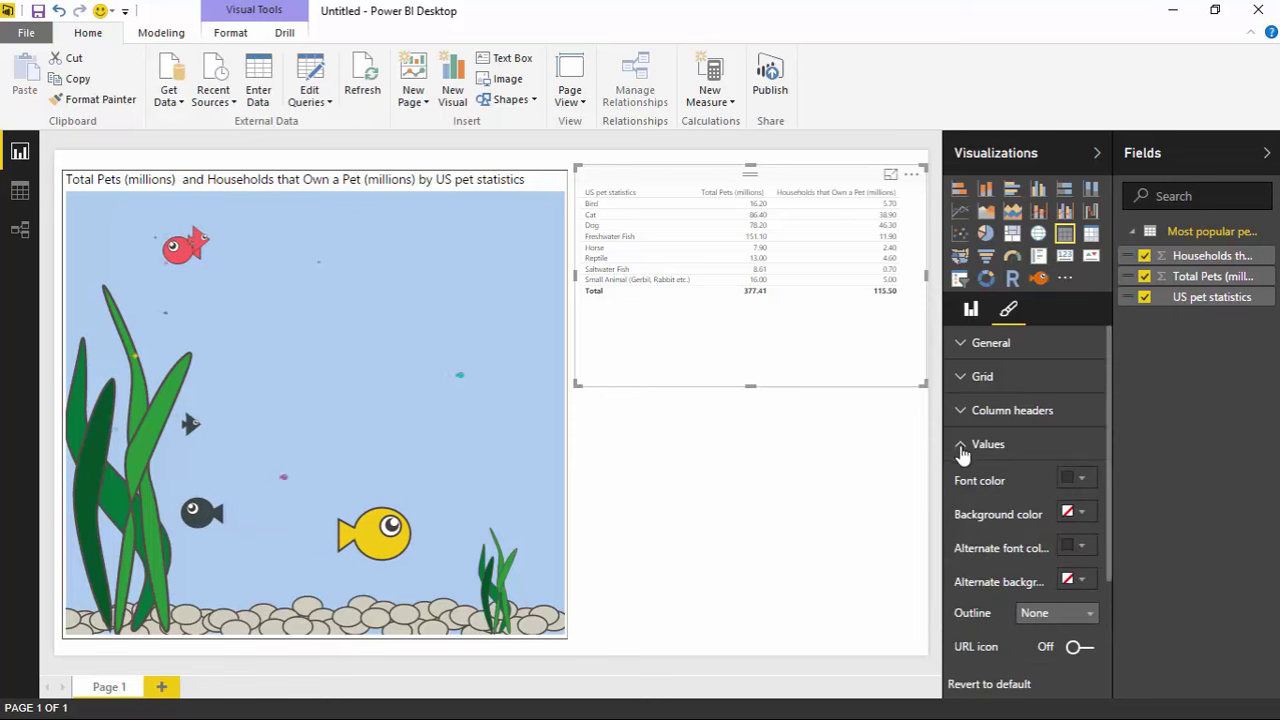
pyautogui.click(961, 445)
pyautogui.click(960, 343)
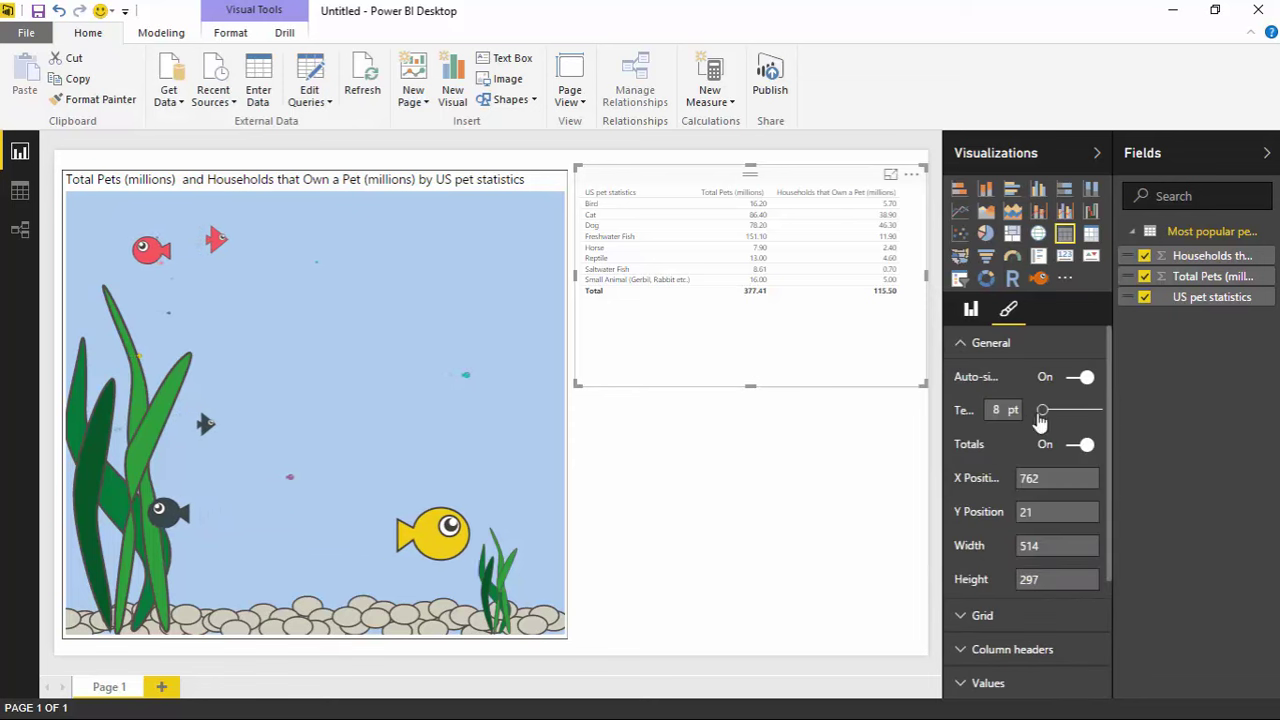
pyautogui.moveTo(1045, 418); pyautogui.dragTo(1052, 422)
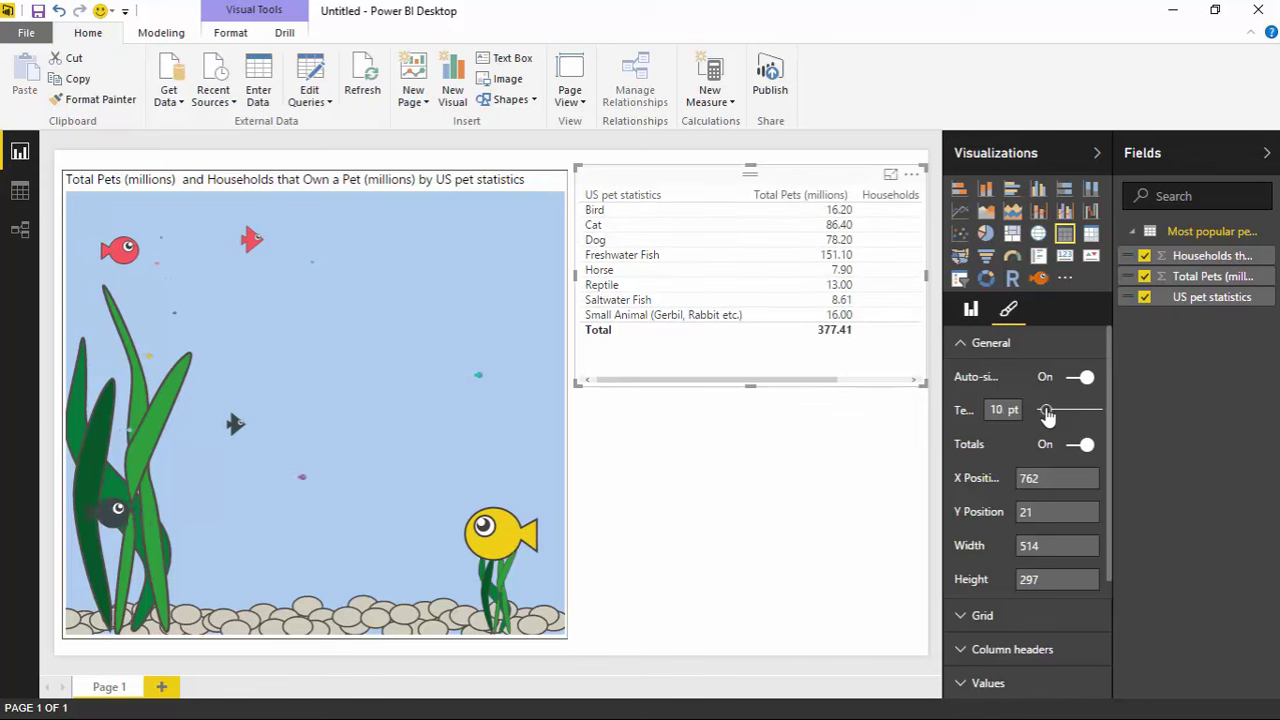
pyautogui.moveTo(1047, 417); pyautogui.dragTo(1043, 417)
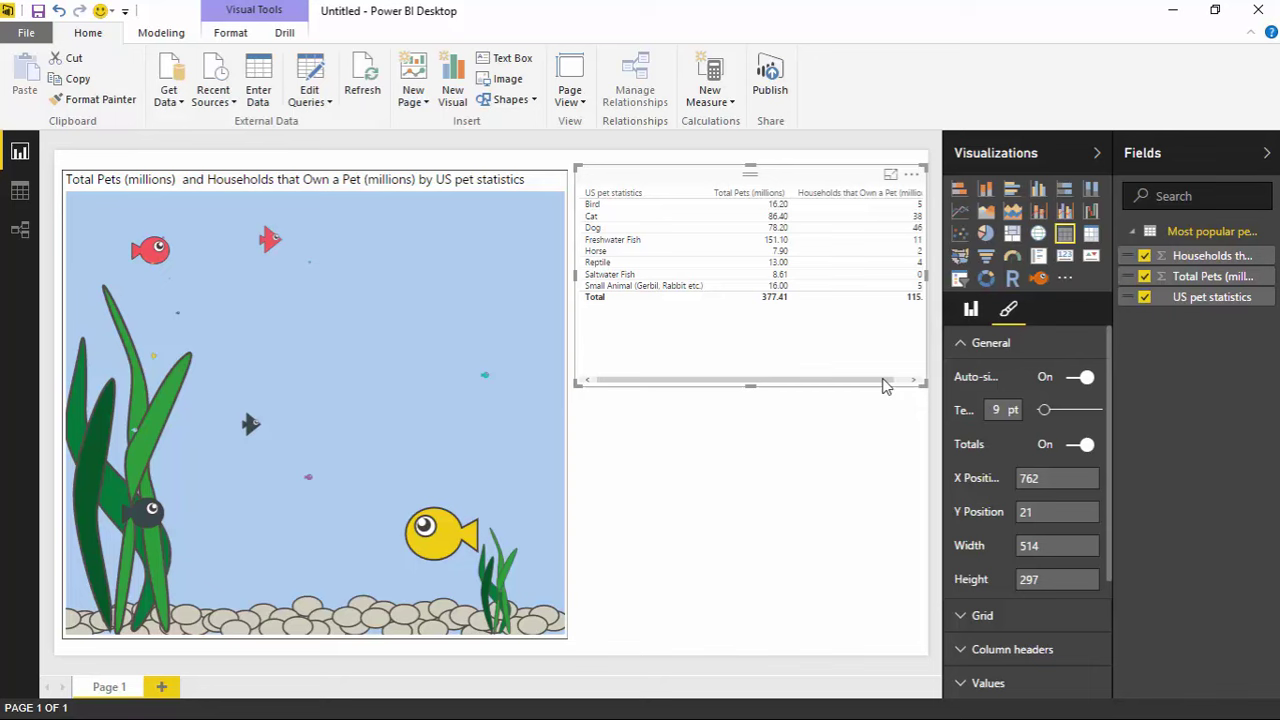
# Step: Nudge the table down and narrow its columns, including Households
pyautogui.moveTo(884, 386); pyautogui.dragTo(885, 393)
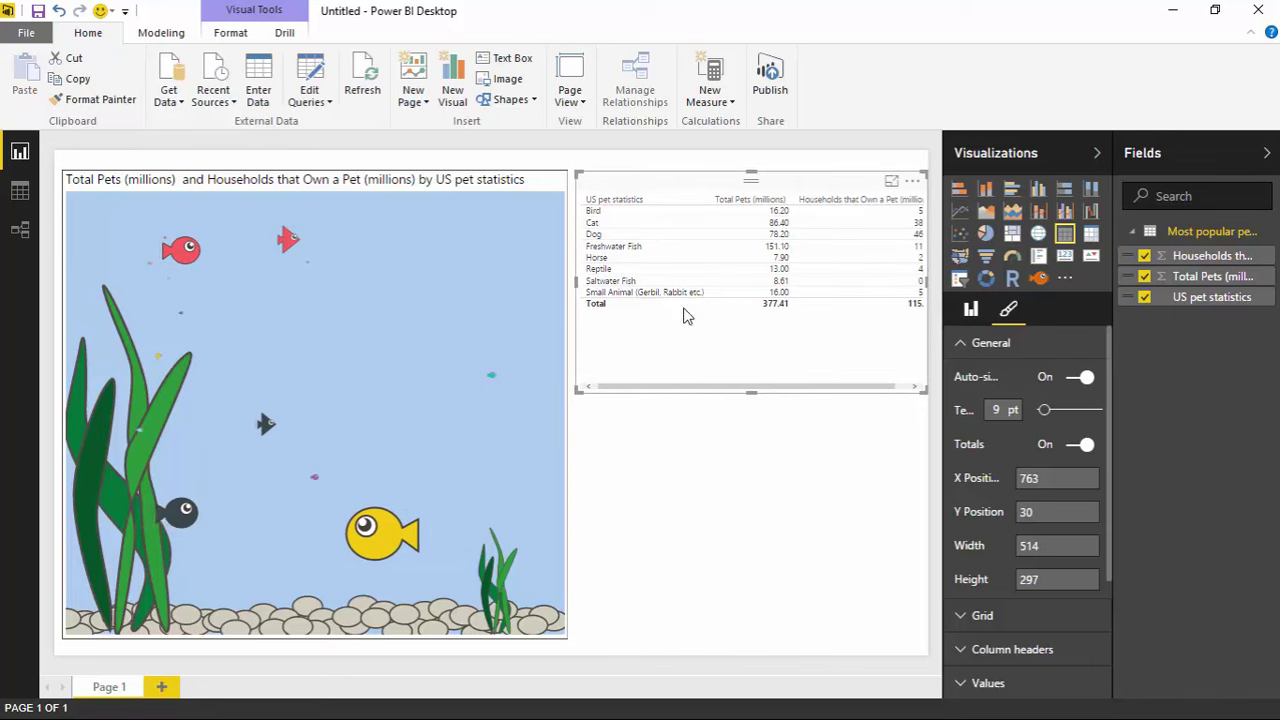
pyautogui.moveTo(792, 200); pyautogui.dragTo(766, 200)
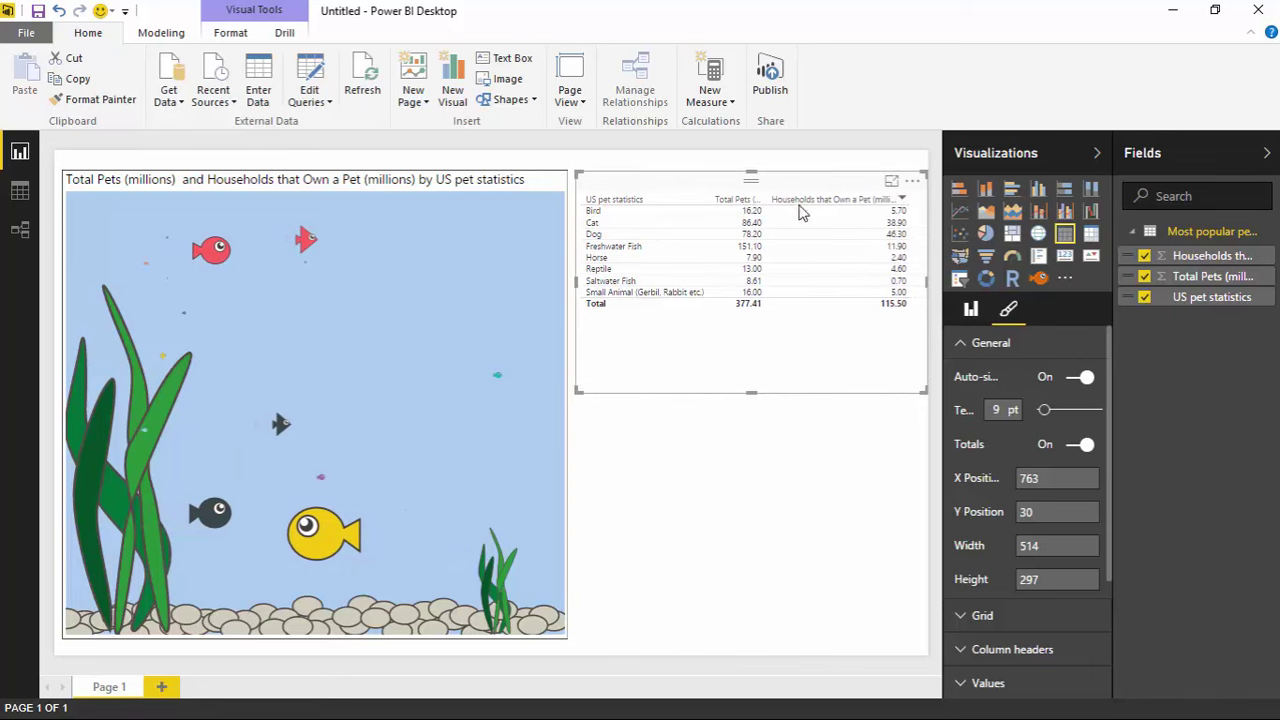
pyautogui.moveTo(906, 200); pyautogui.dragTo(860, 202)
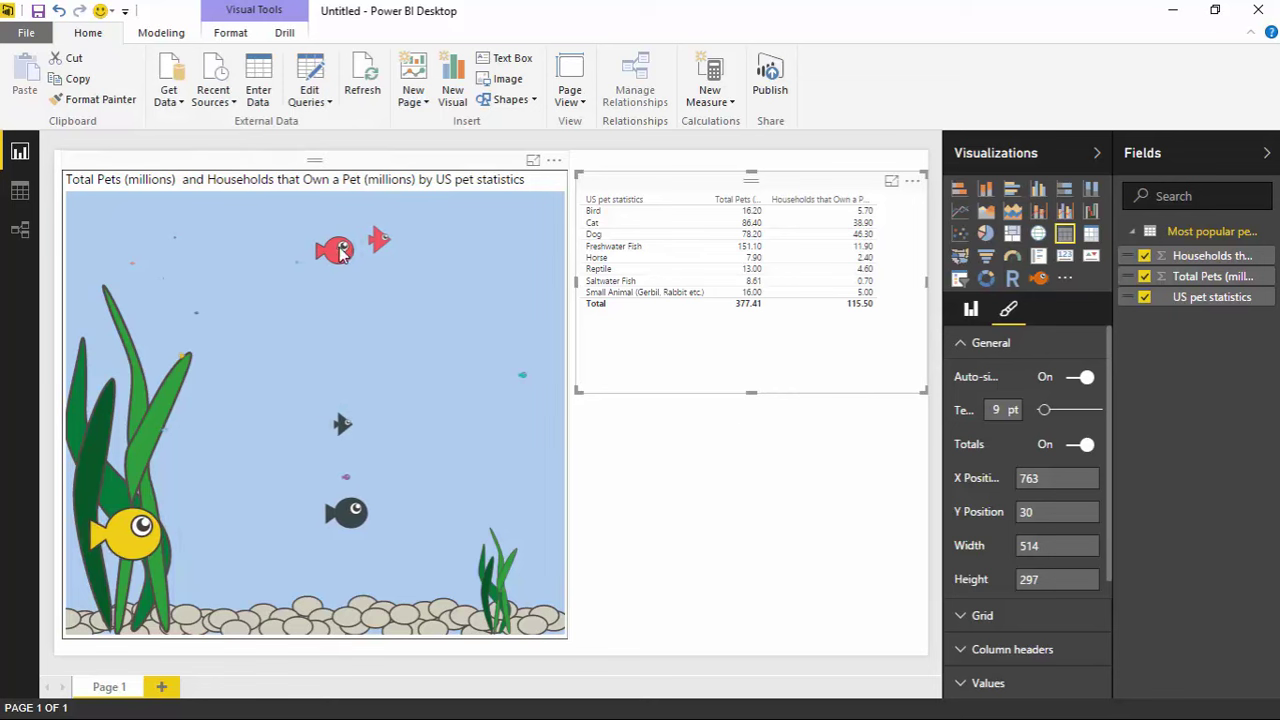
pyautogui.click(353, 258)
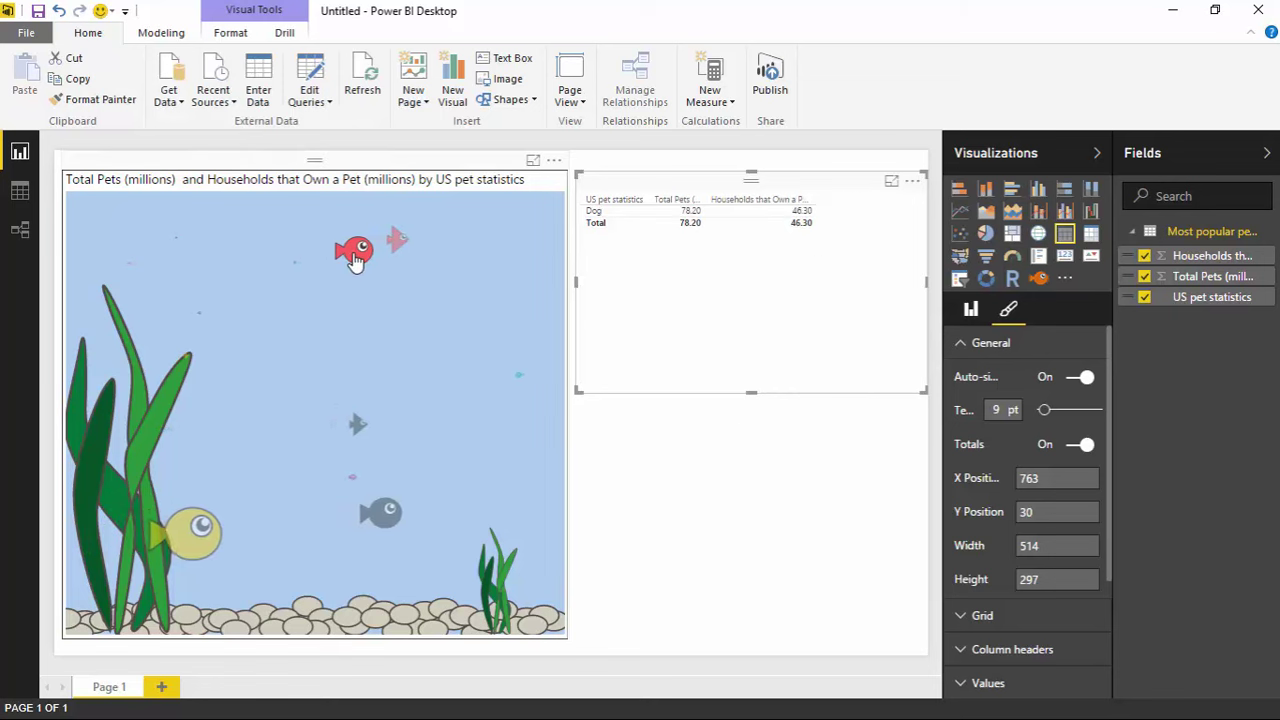
pyautogui.moveTo(366, 262)
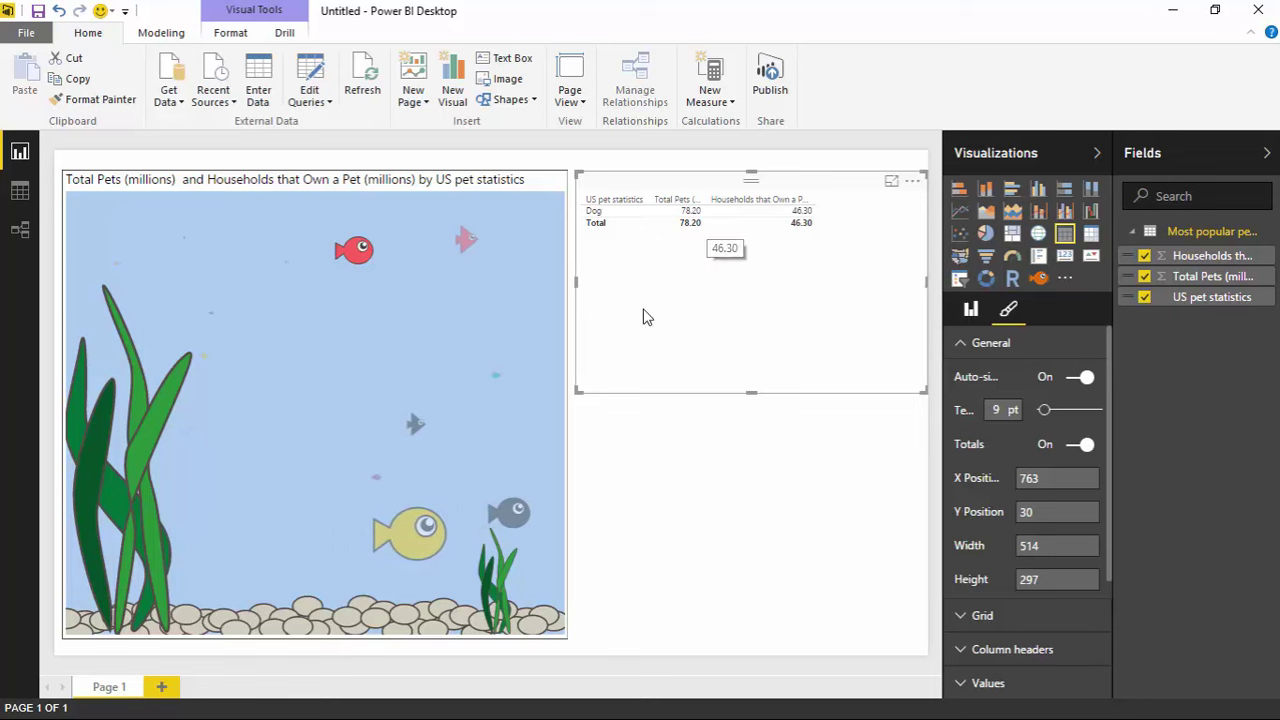
pyautogui.click(407, 553)
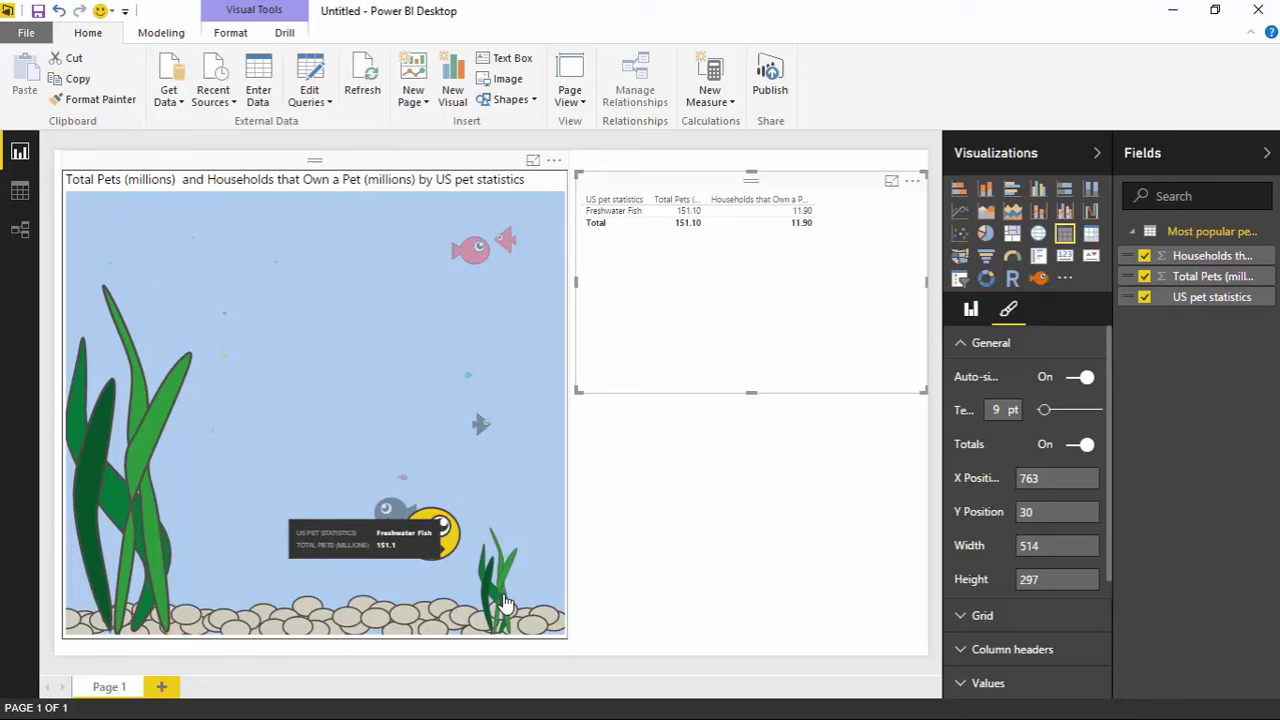
pyautogui.click(350, 454)
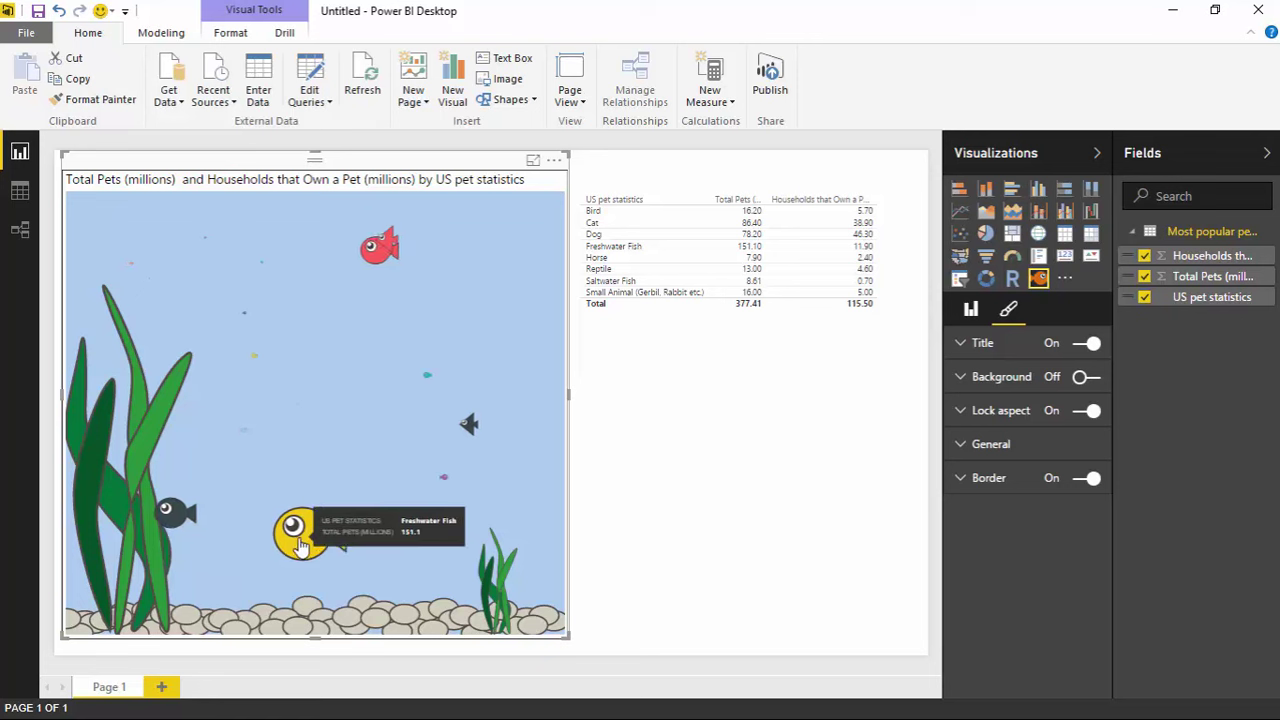
pyautogui.click(300, 525)
pyautogui.click(145, 512)
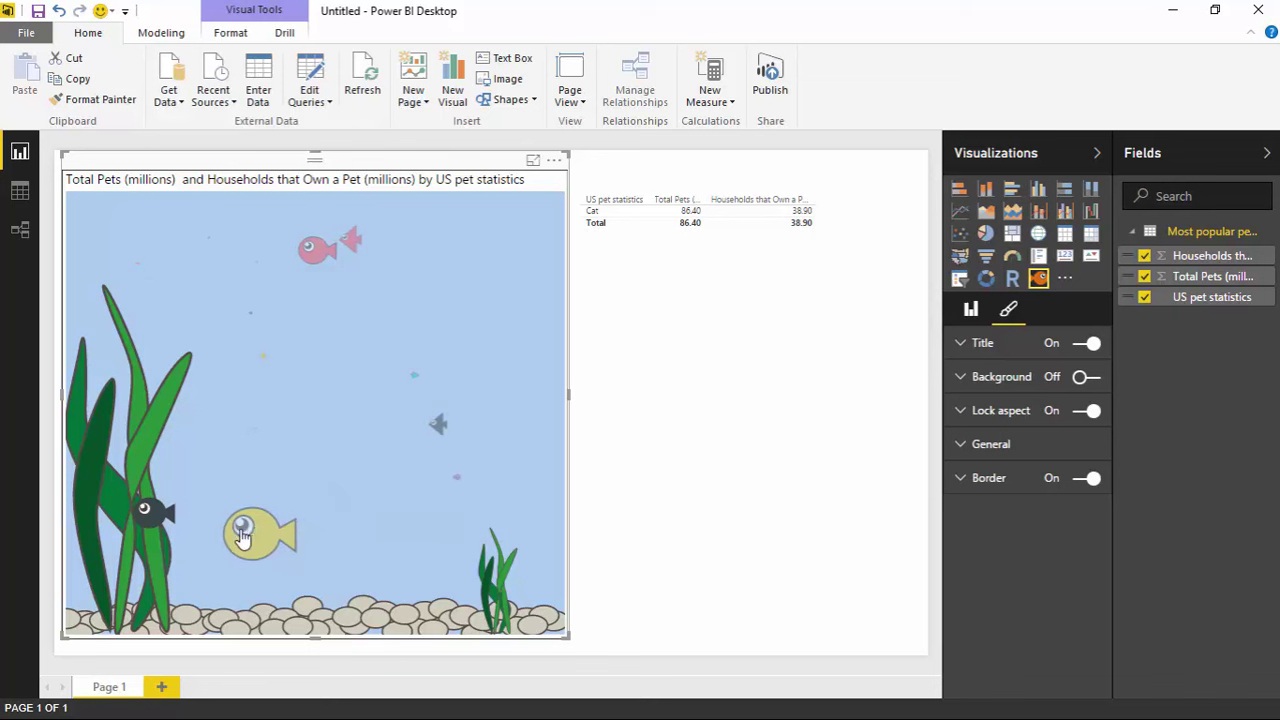
pyautogui.moveTo(298, 578)
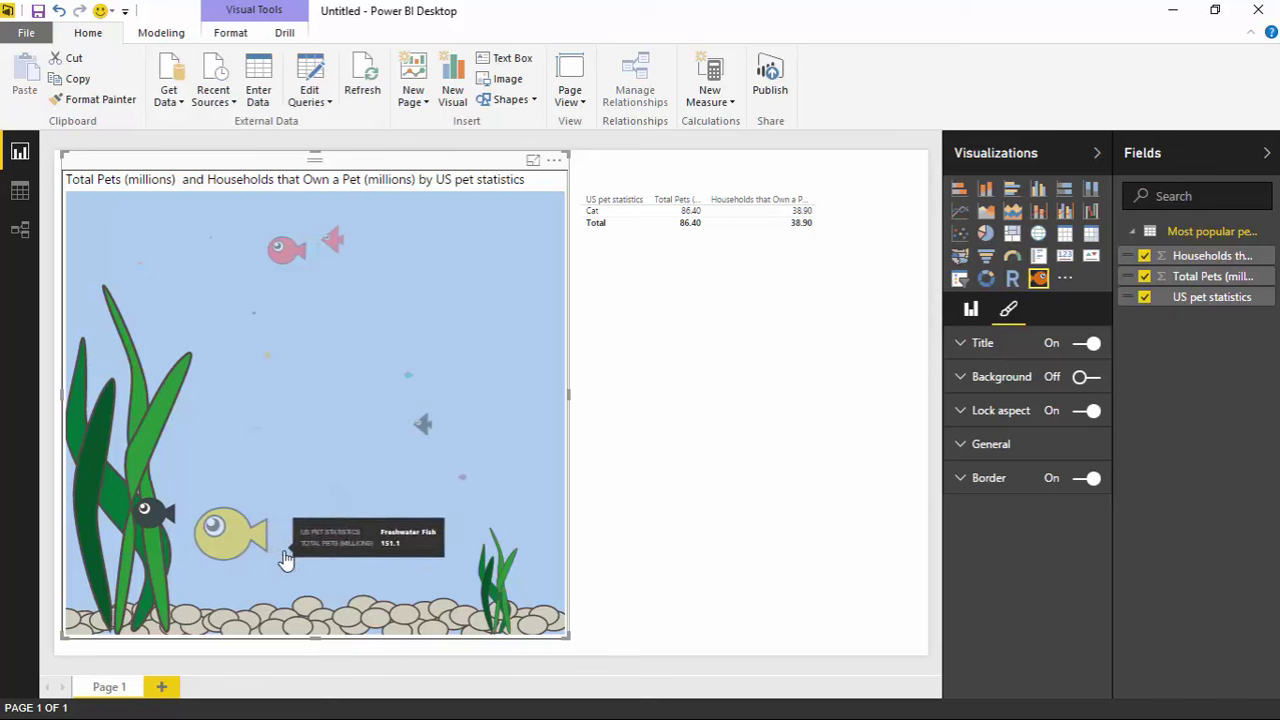
pyautogui.click(335, 532)
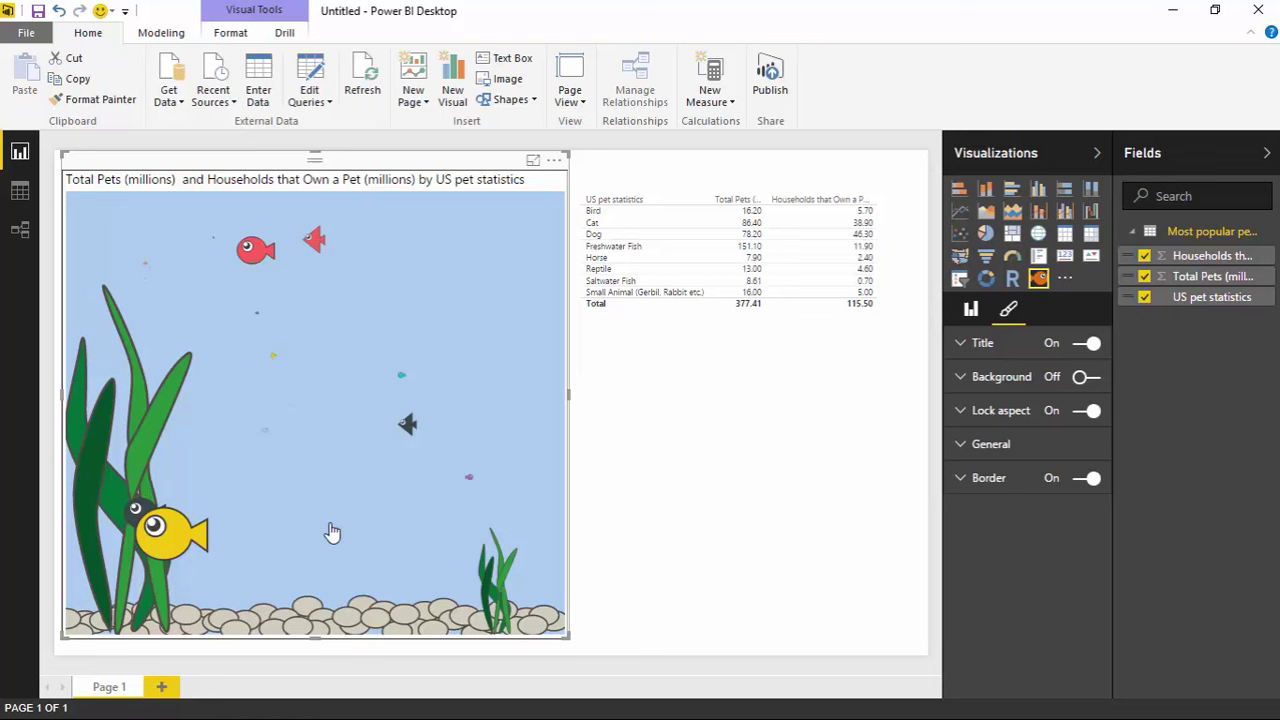